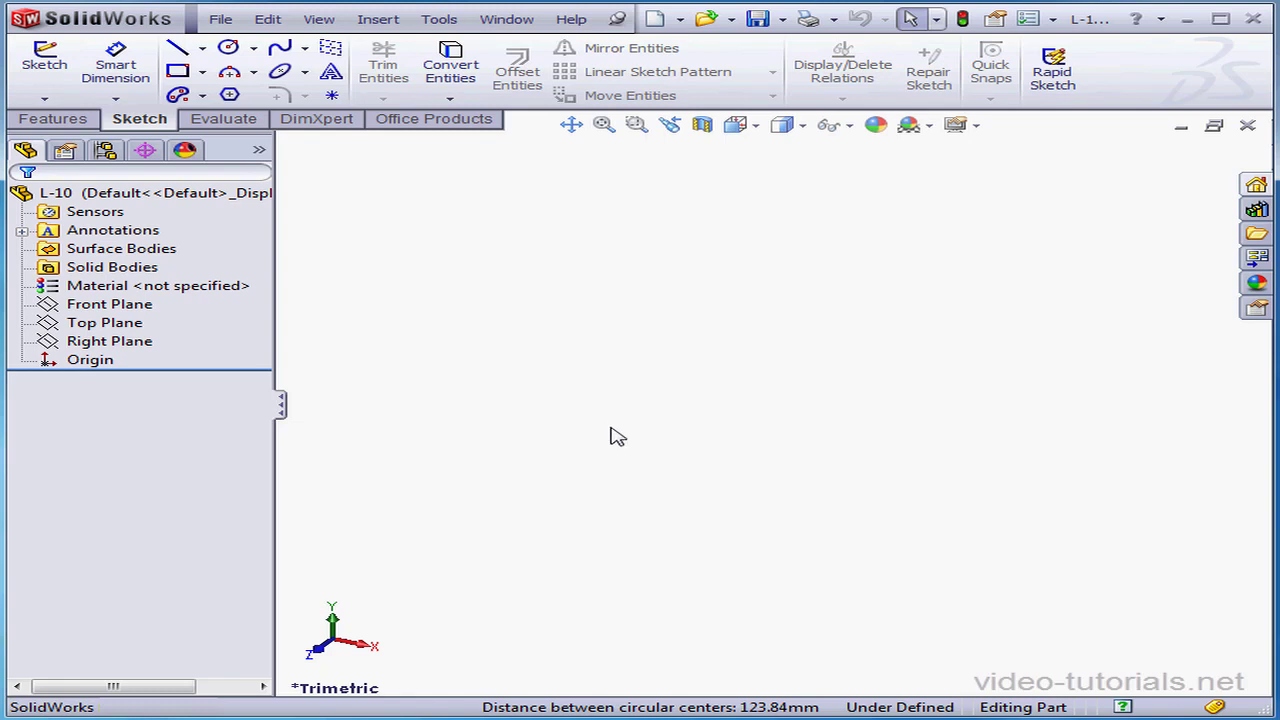
Open a new sketch (Sketch1) on the Top Plane of part L-10
right_click(118, 323)
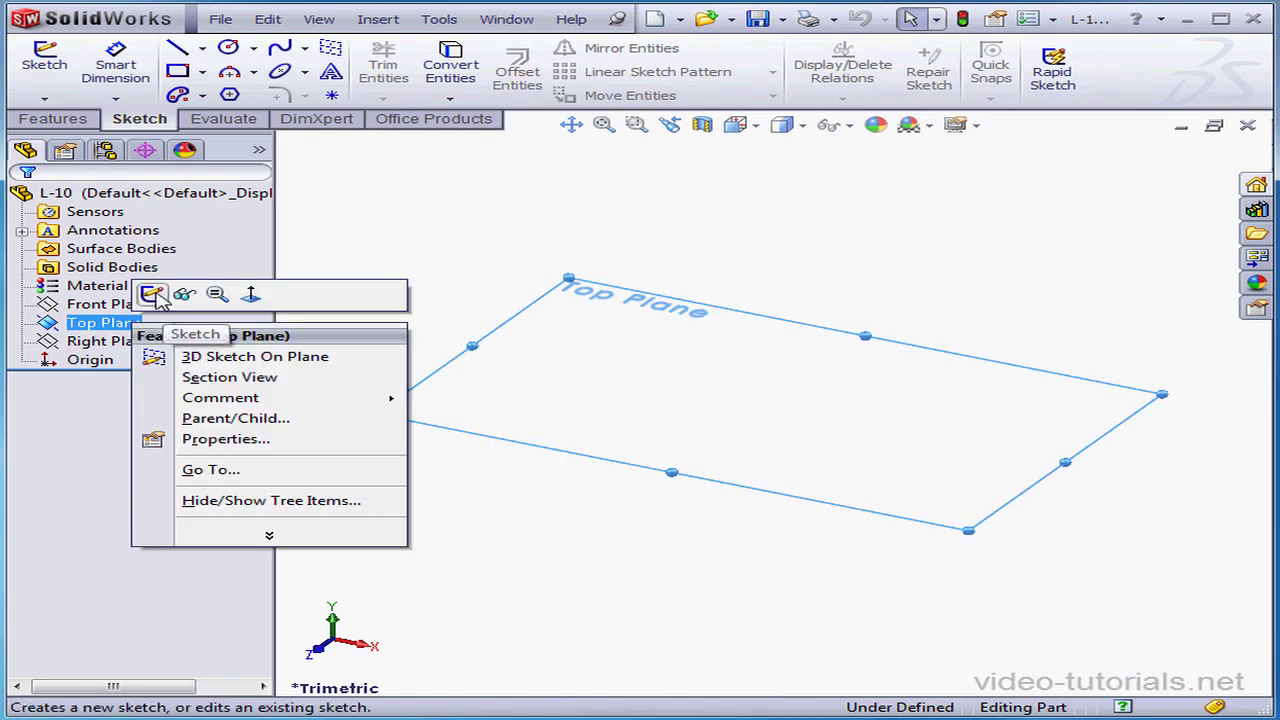
click(149, 294)
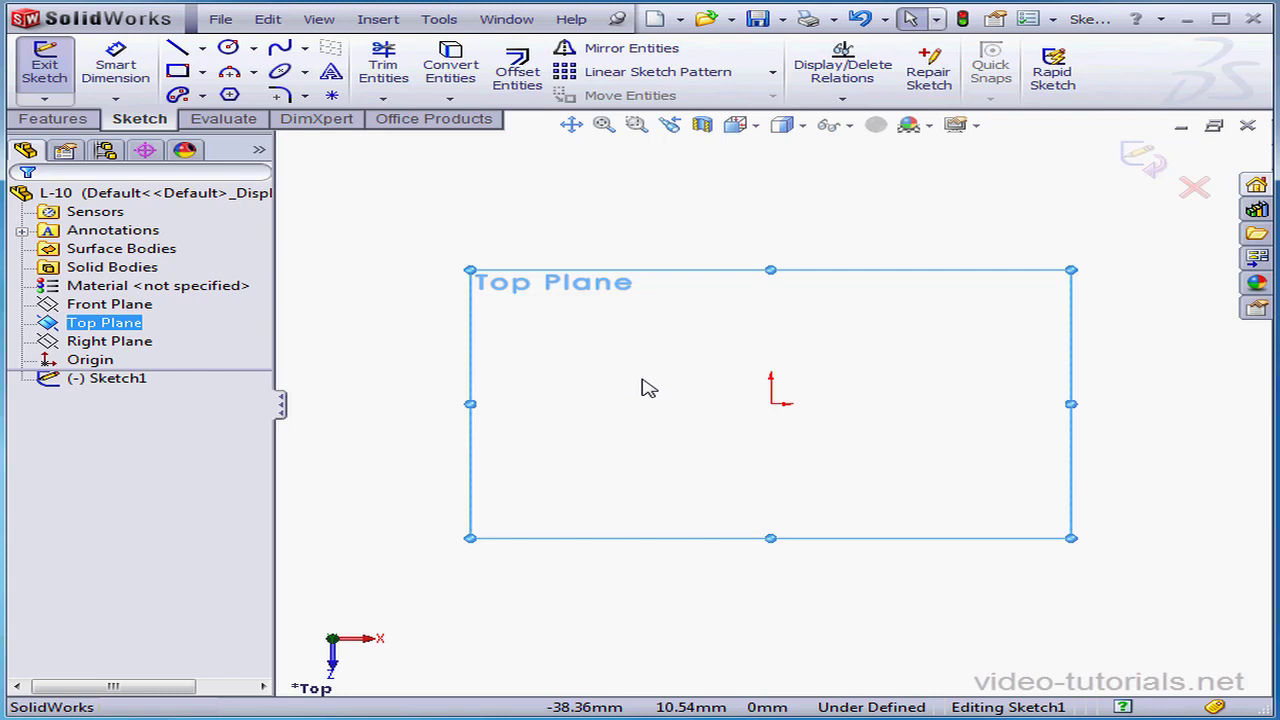
Draw a four-segment zigzag polyline: a horizontal line, then three alternating angled lines
click(178, 50)
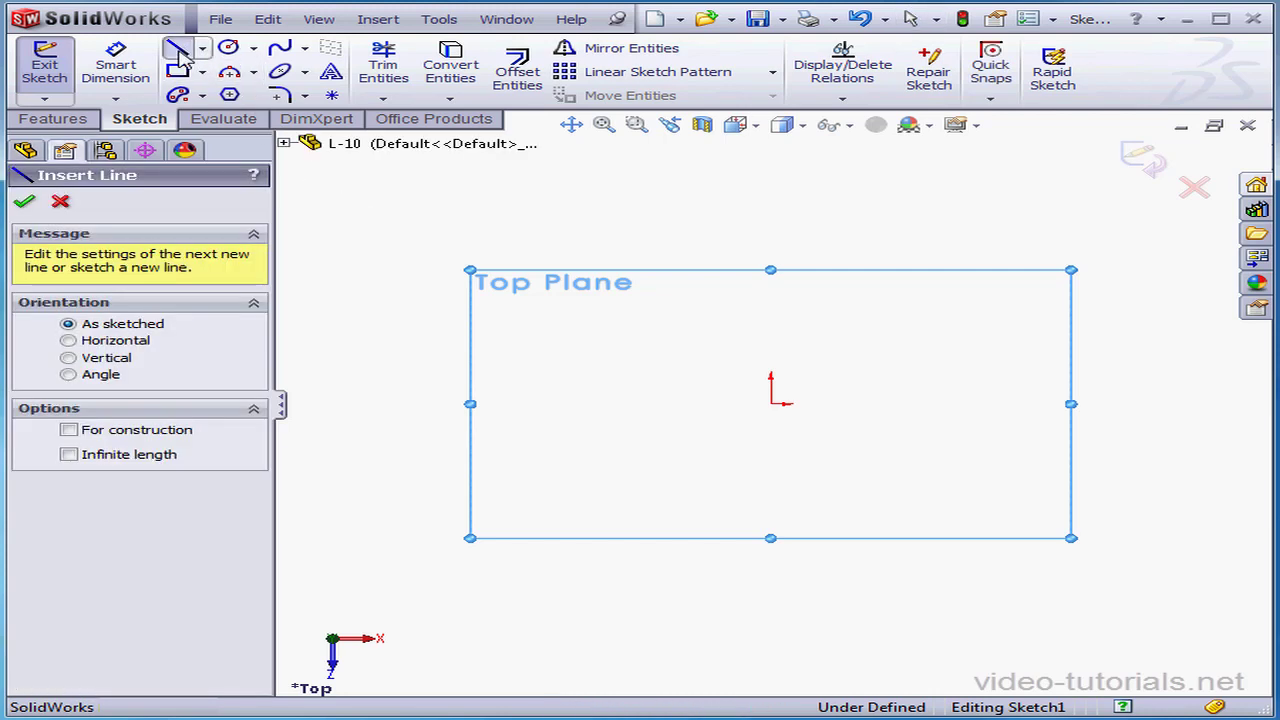
click(356, 259)
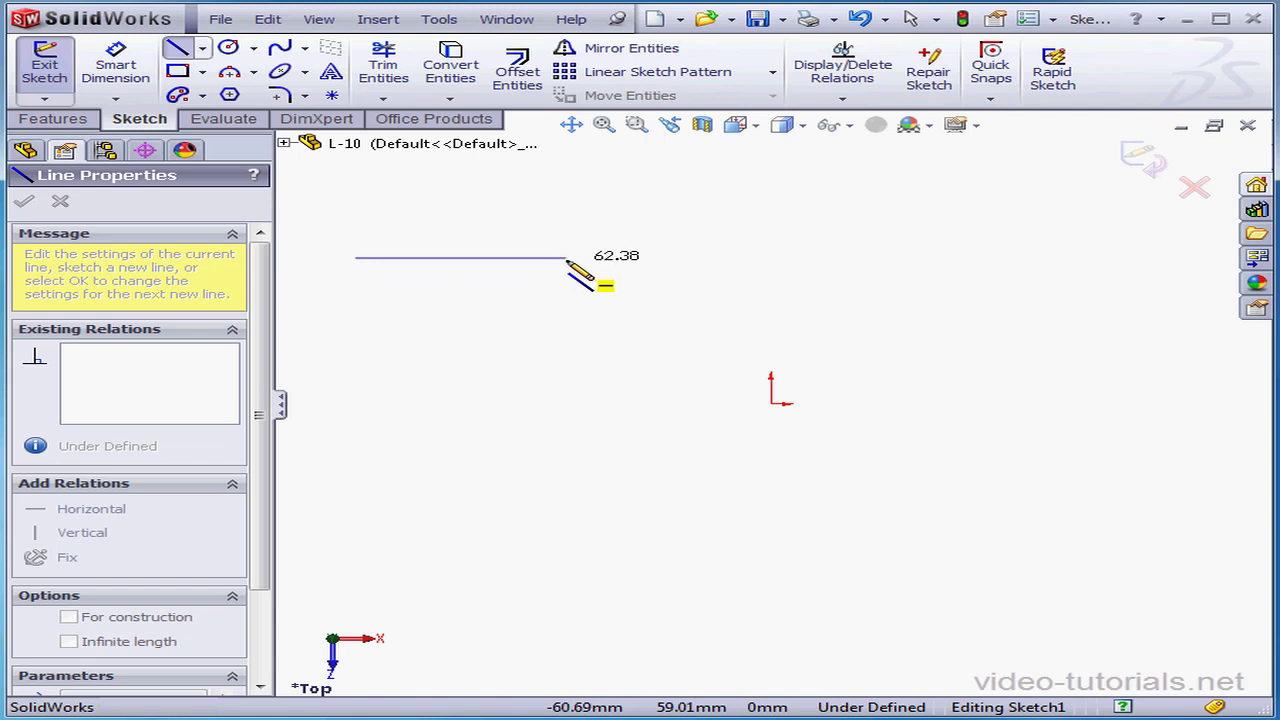
click(566, 259)
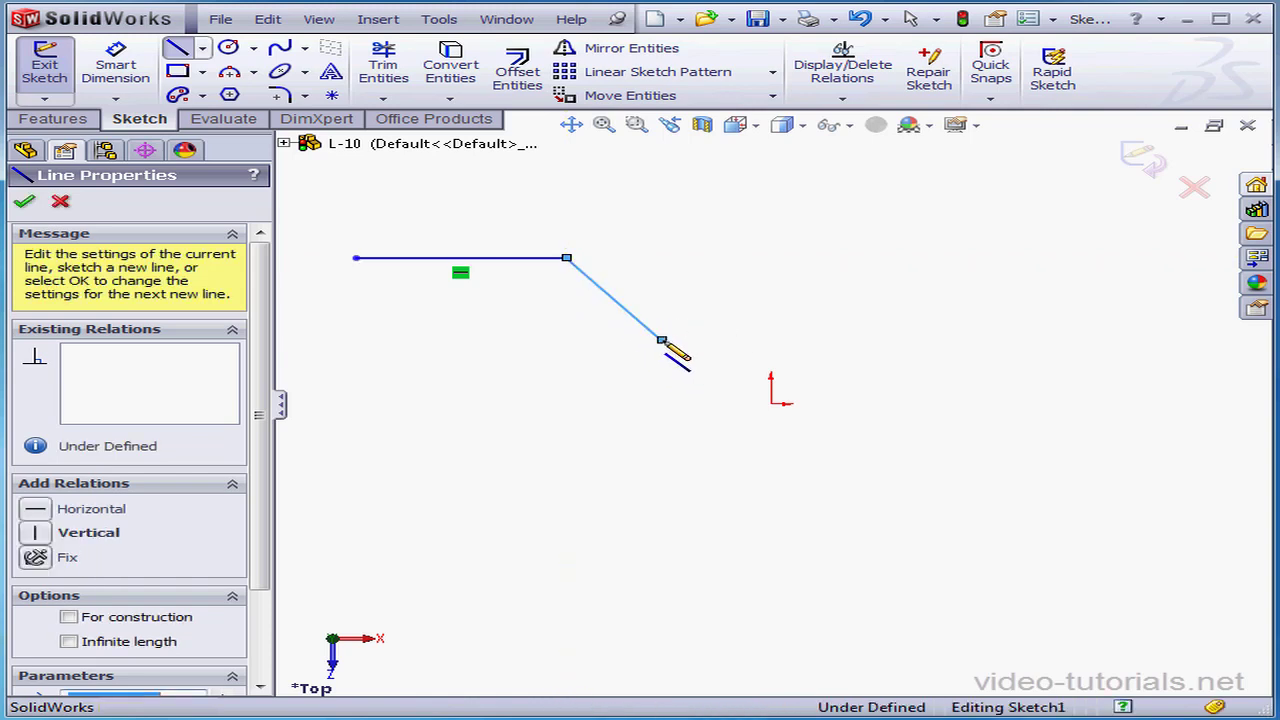
click(661, 340)
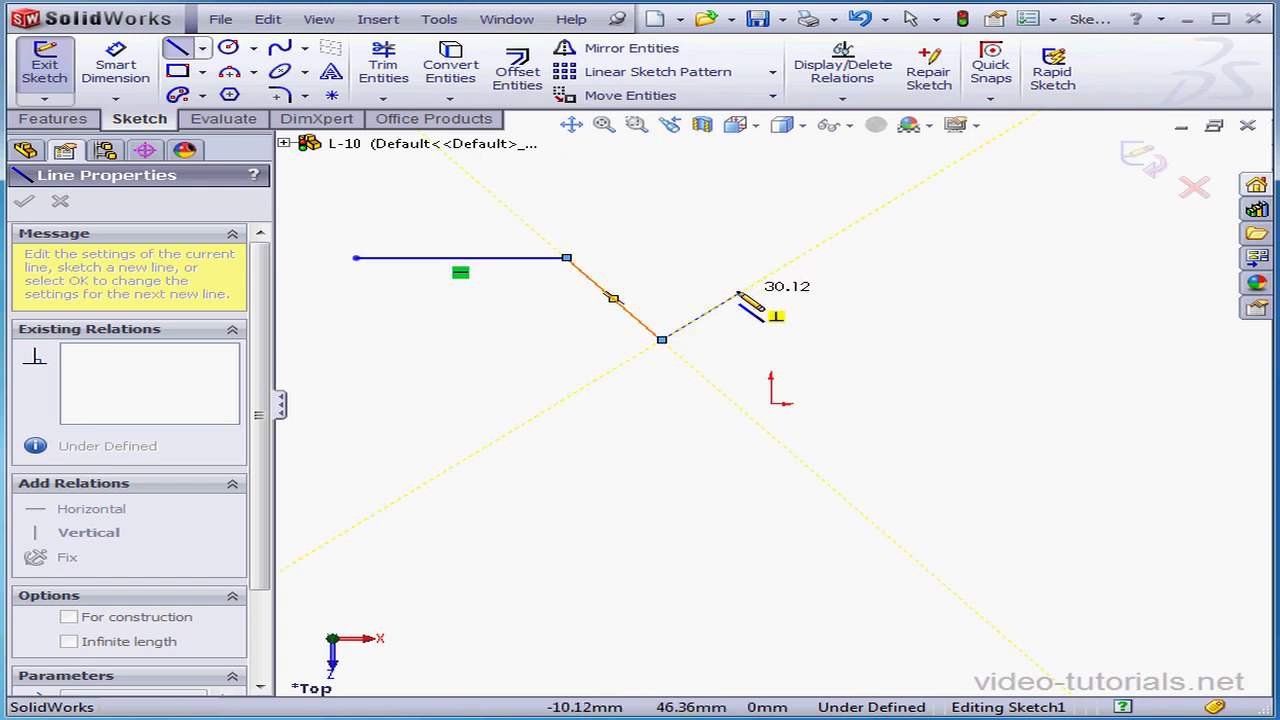
click(738, 294)
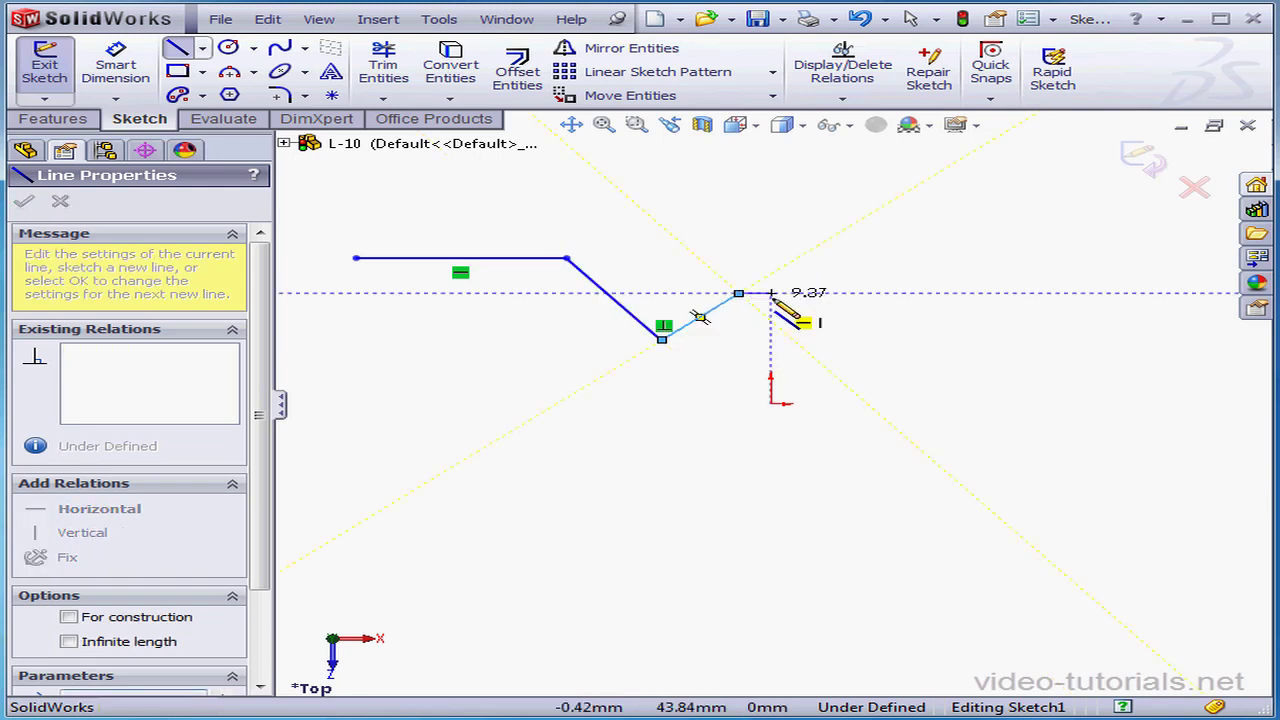
click(906, 340)
right_click(924, 310)
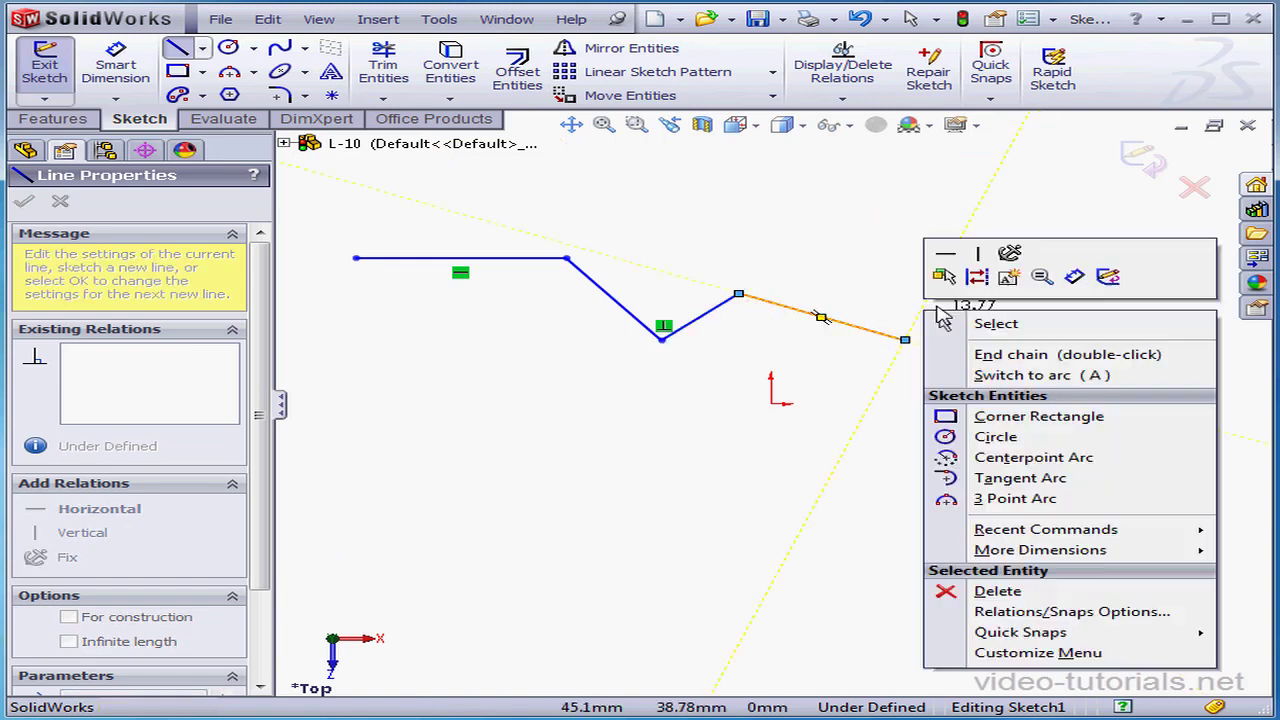
End the zigzag chain and select its fourth and second segments
click(1000, 322)
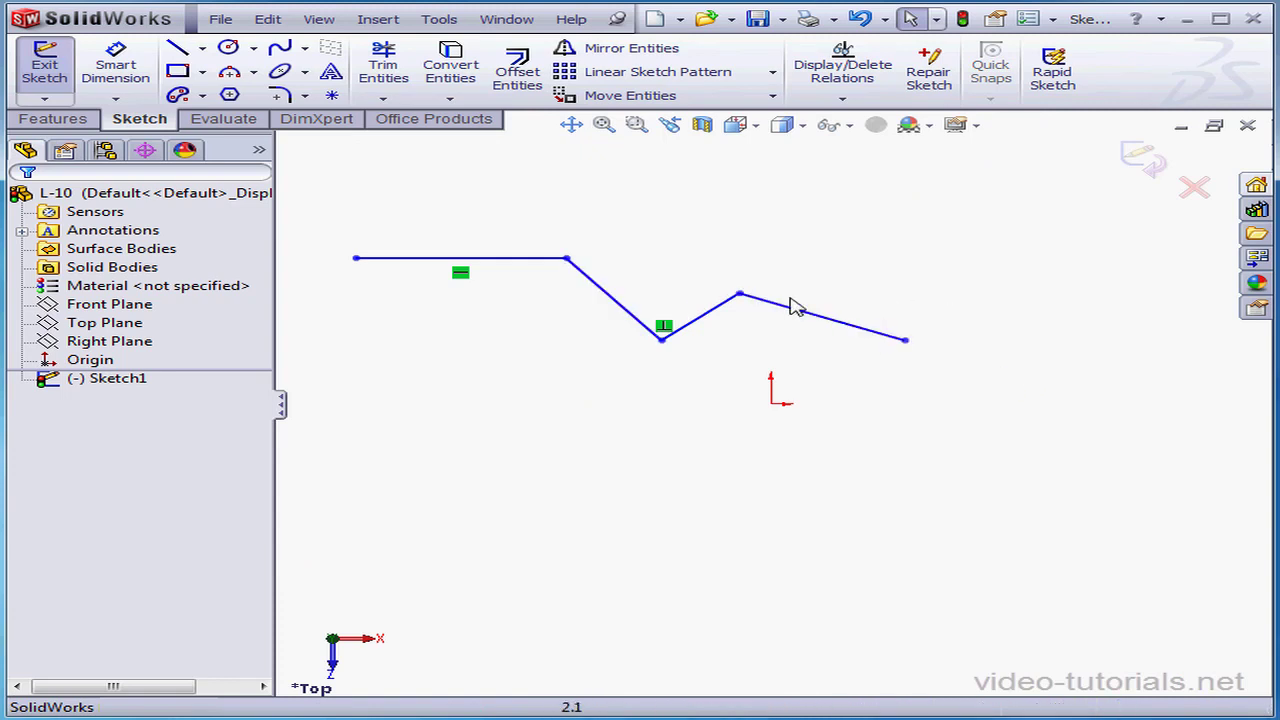
click(883, 340)
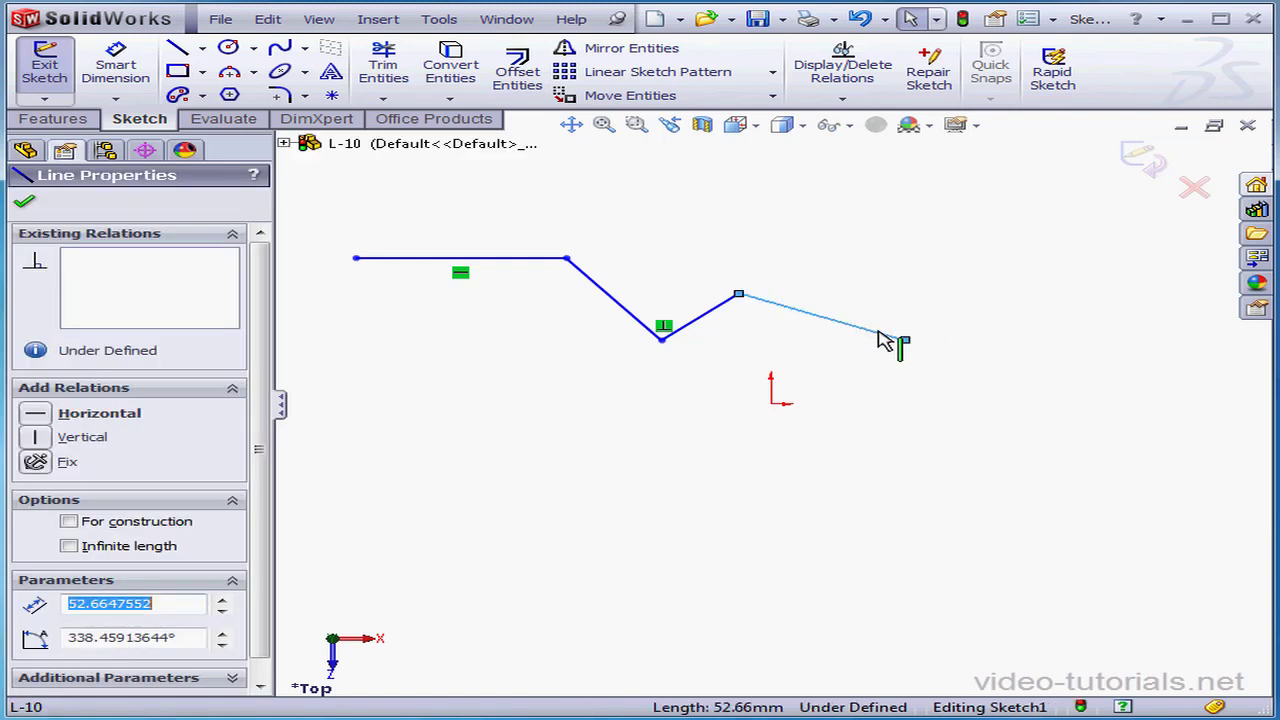
ctrl+click(626, 312)
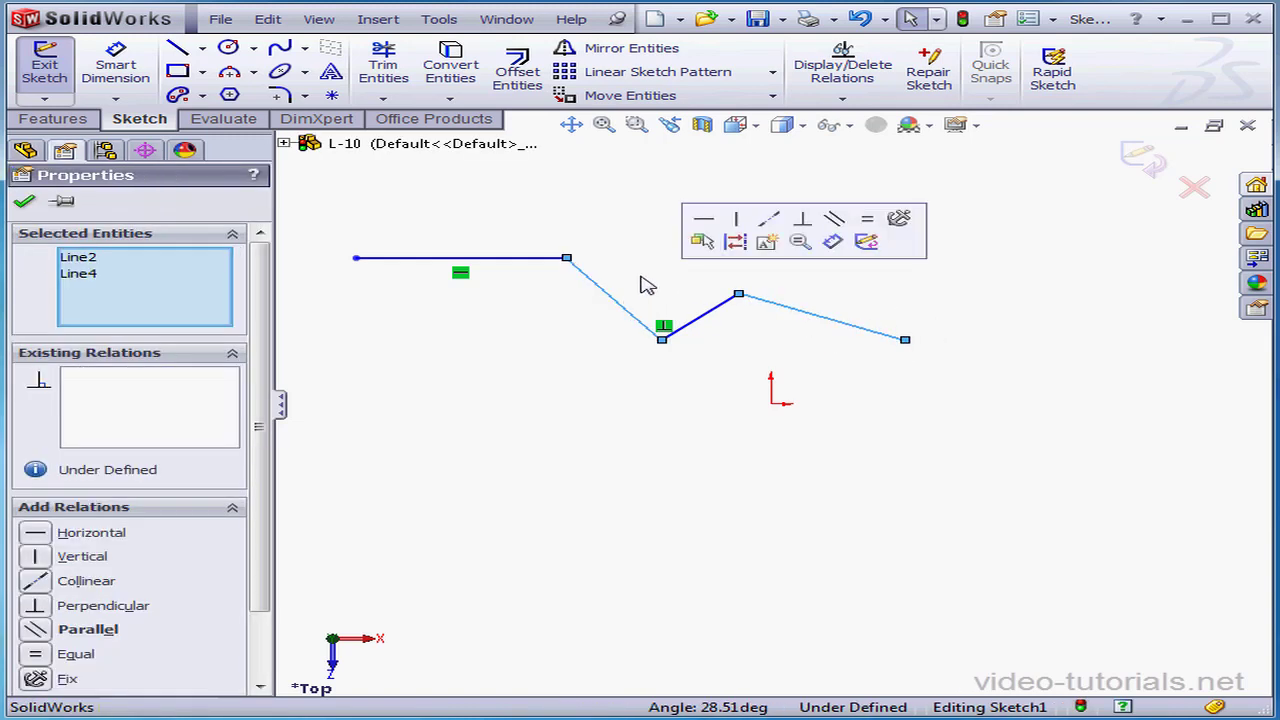
Draw two lines below the zigzag, parallel to its fourth and third segments
click(178, 50)
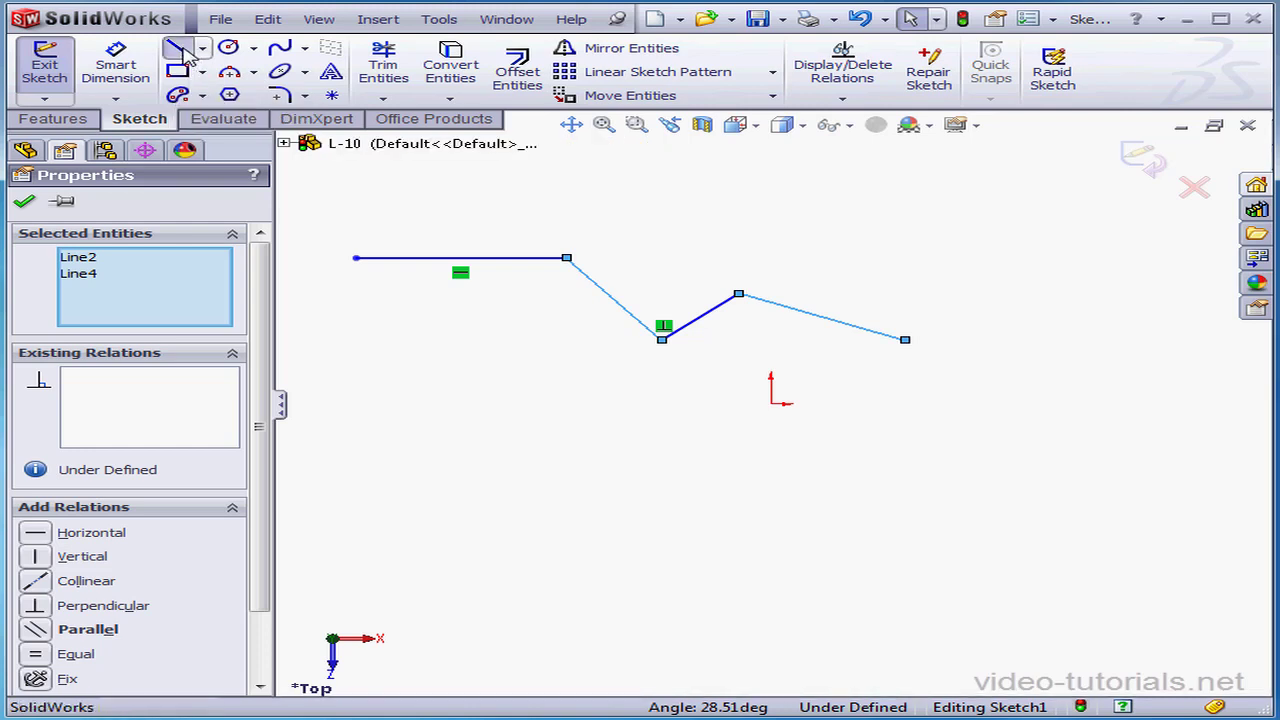
click(447, 349)
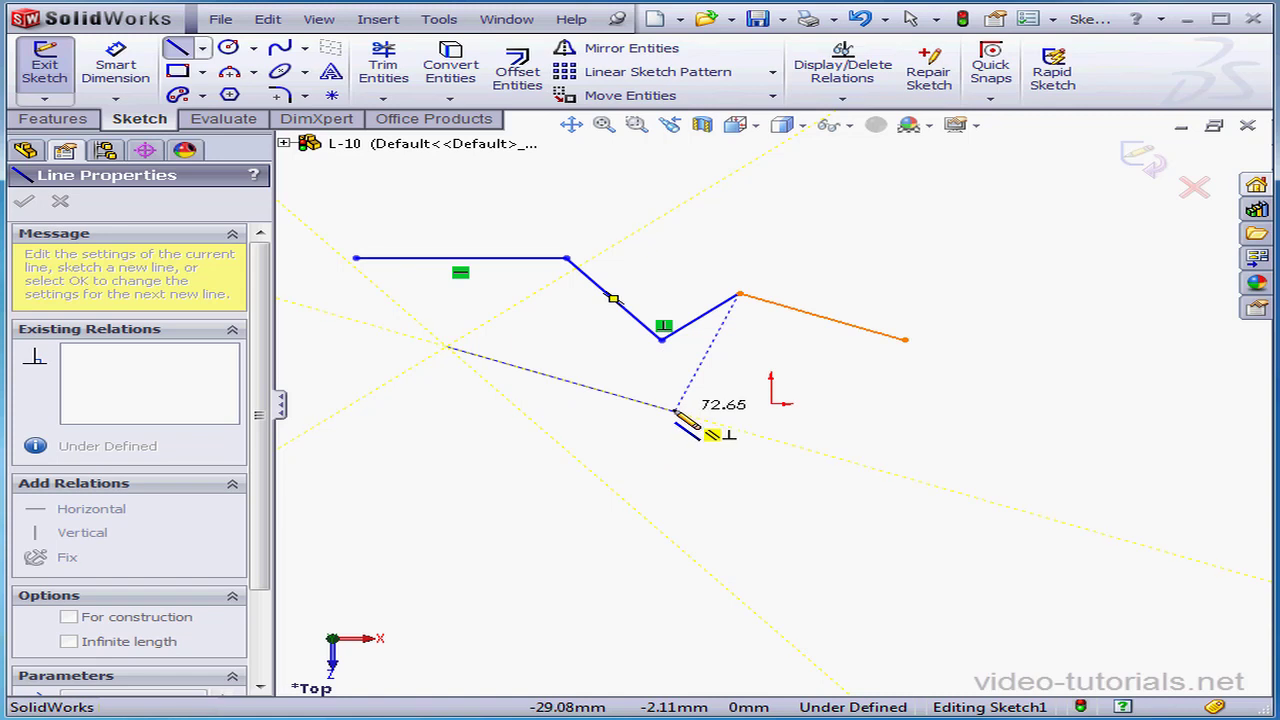
click(674, 411)
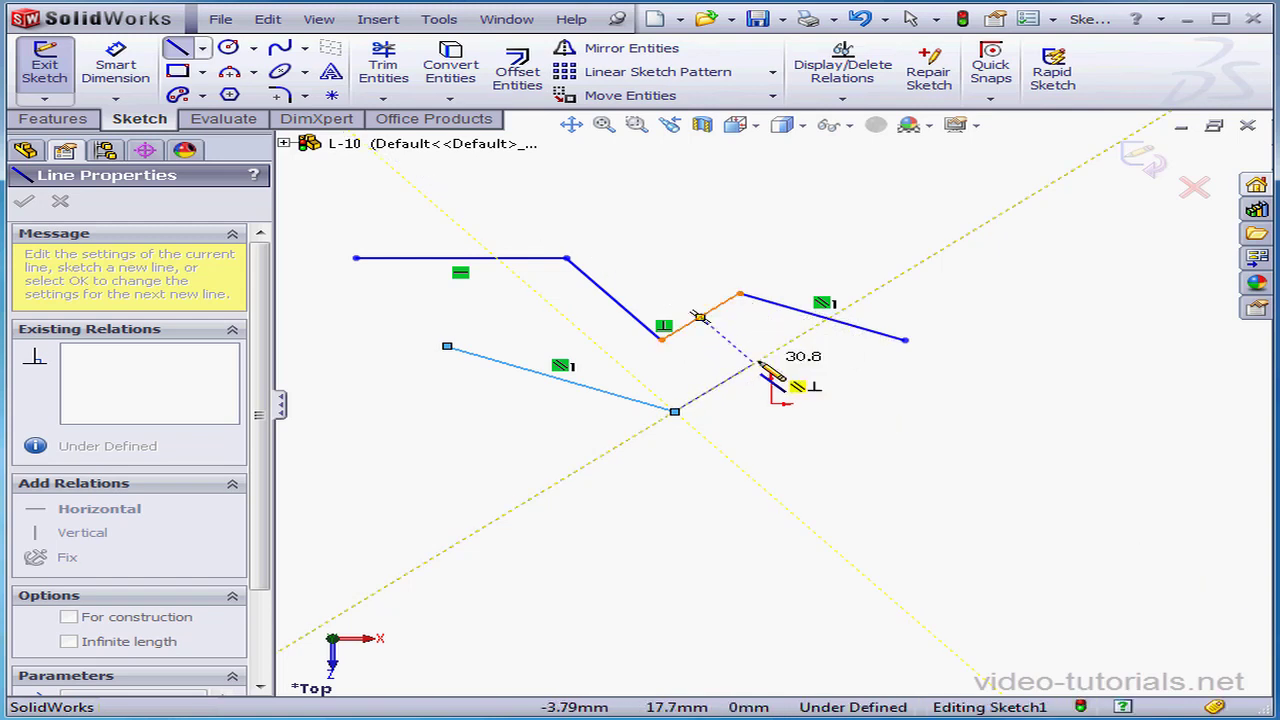
click(904, 276)
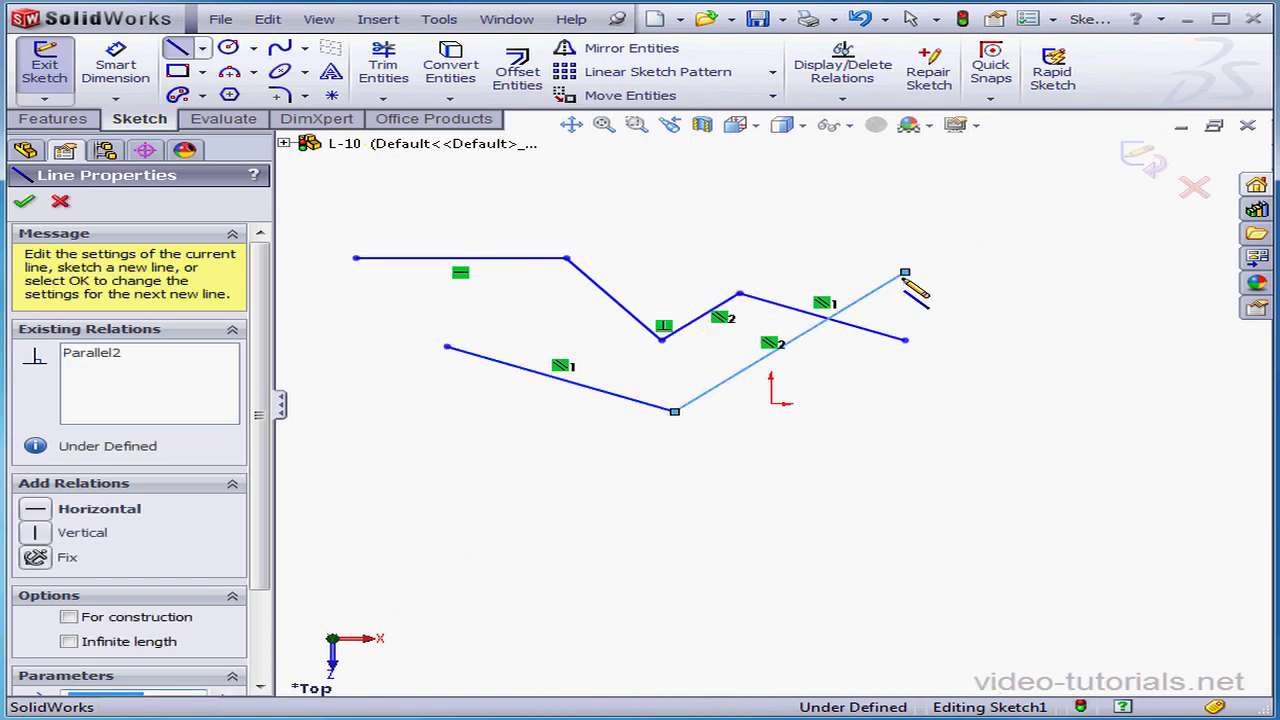
right_click(1016, 272)
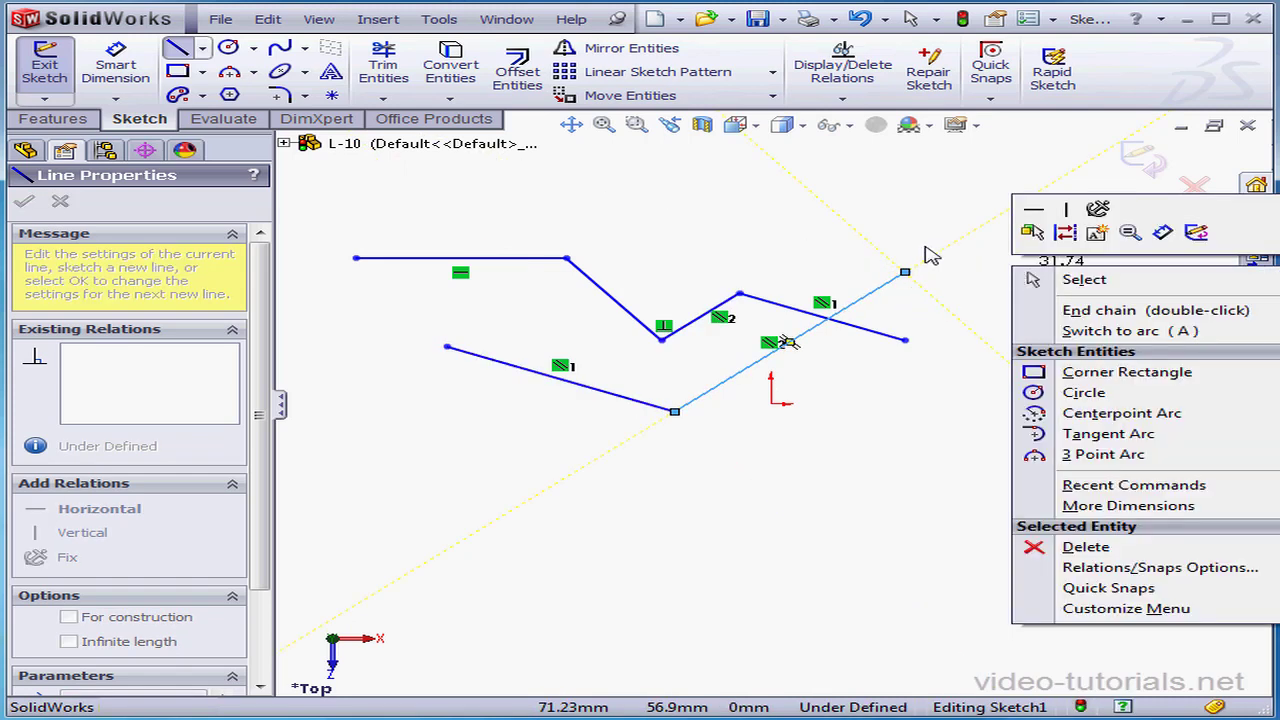
End the line chain and review the Parallel relation between two lines
click(1065, 279)
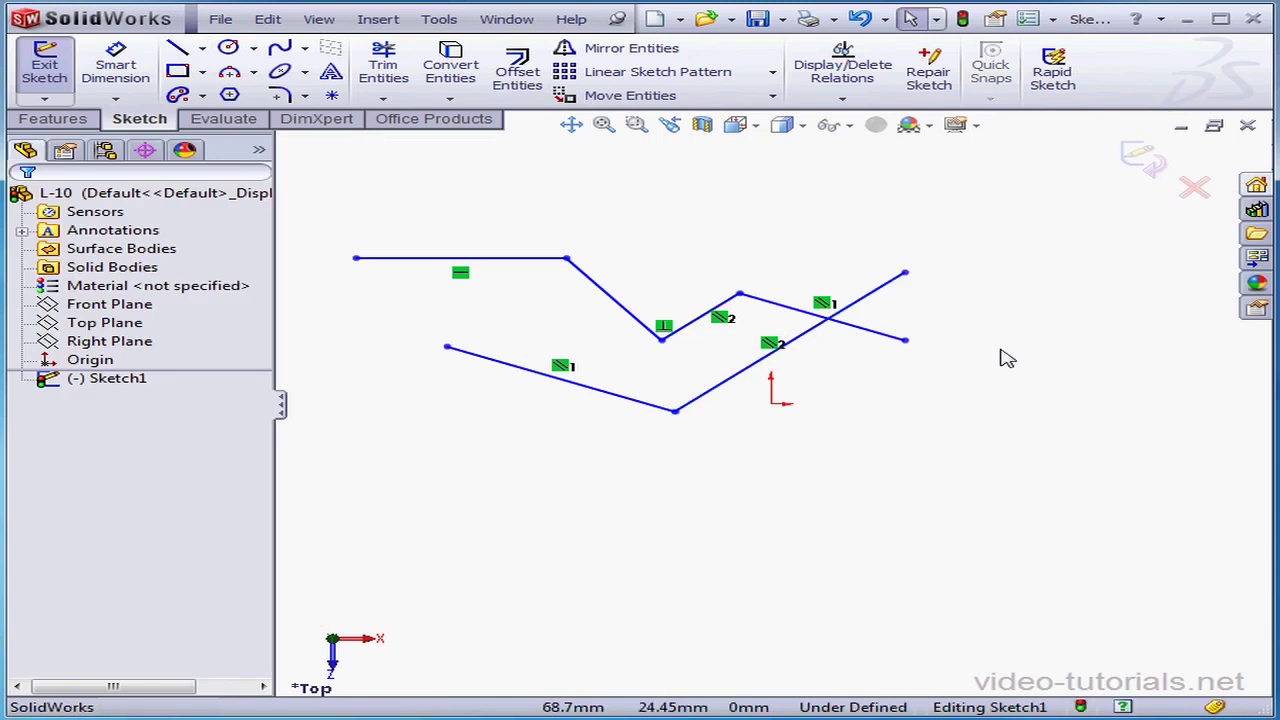
click(563, 368)
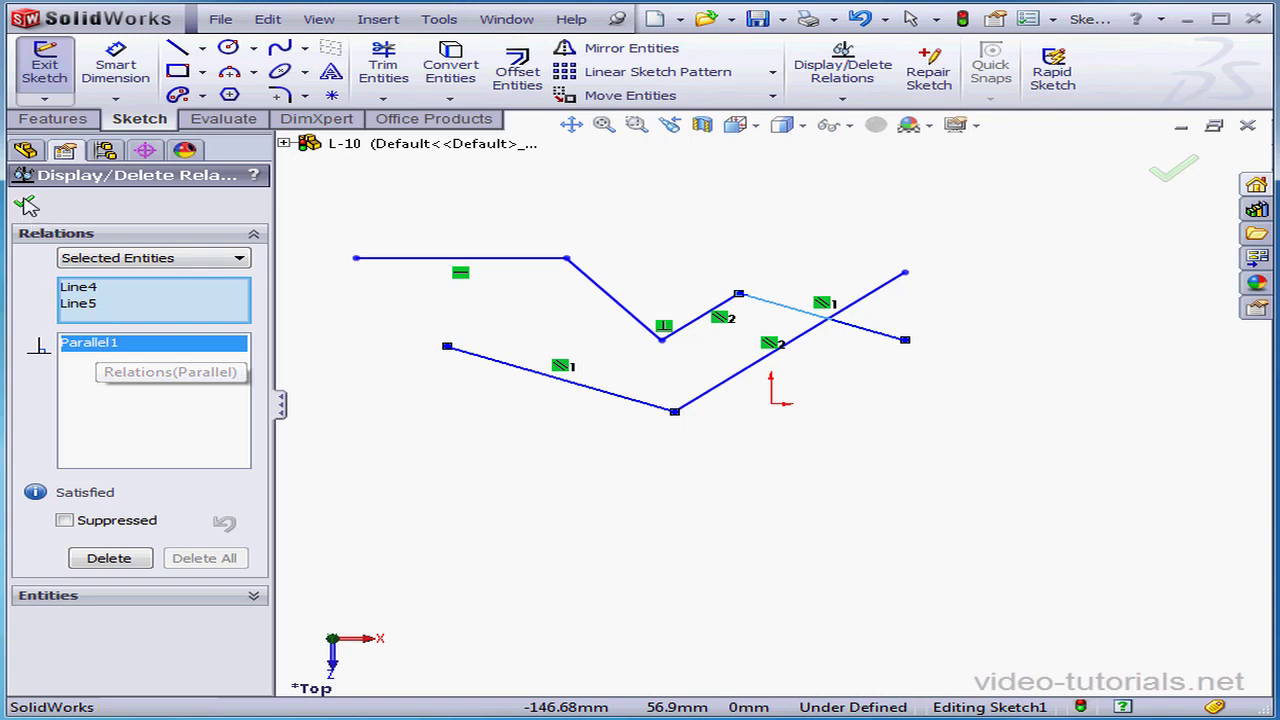
click(24, 201)
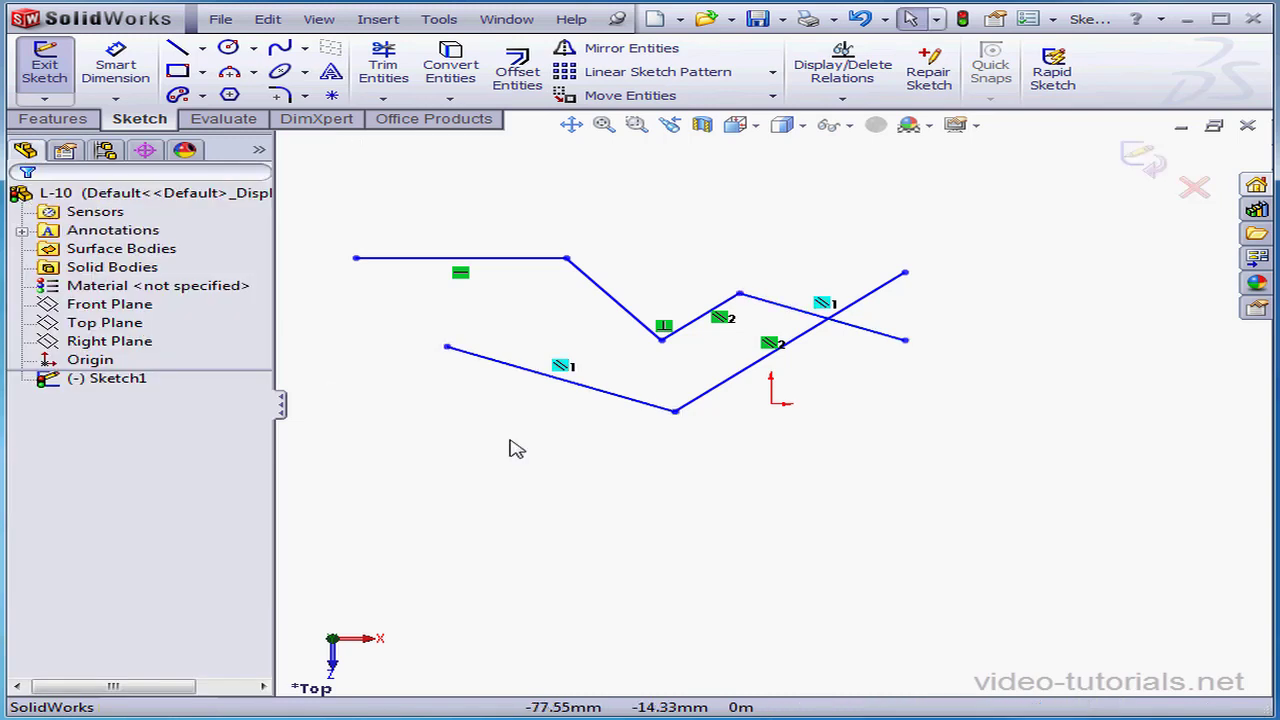
Delete the top line's Horizontal relation, then box-select and delete all lines
click(461, 273)
key(Delete)
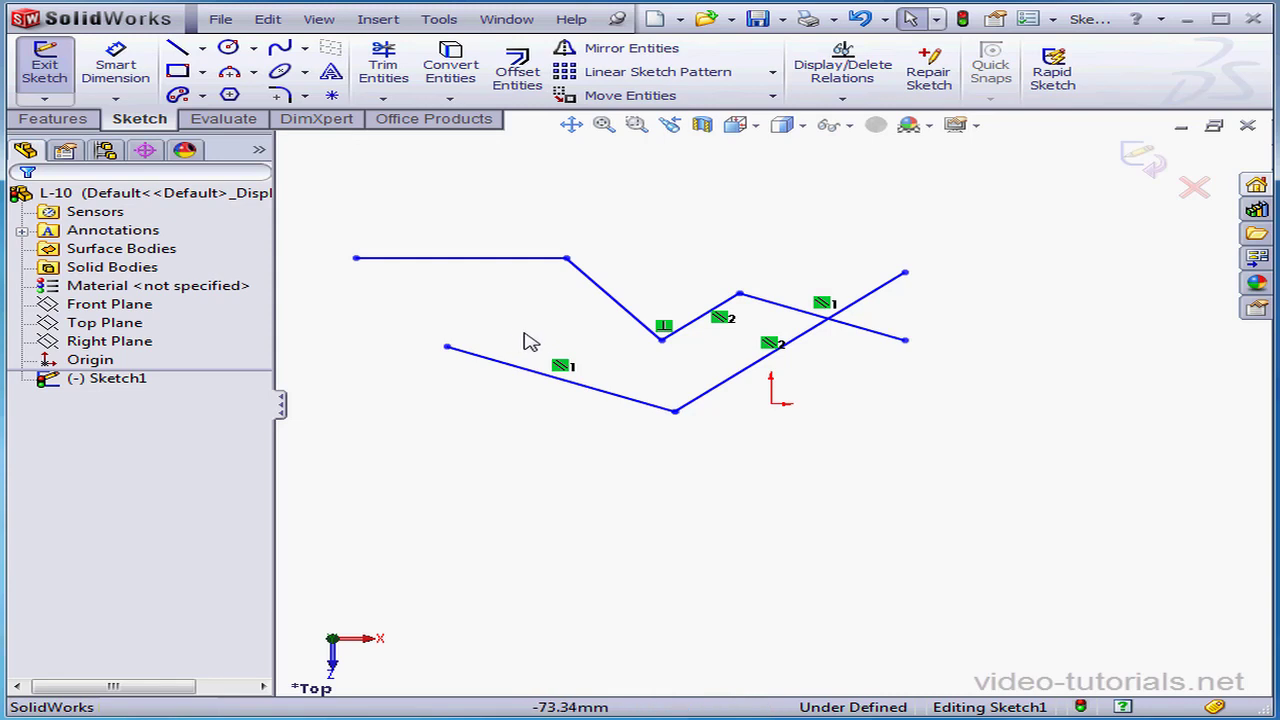
mouse_move(323, 198)
mouse_down()
mouse_move(444, 329)
mouse_move(1080, 499)
mouse_move(1037, 503)
mouse_move(1035, 486)
mouse_up()
key(Delete)
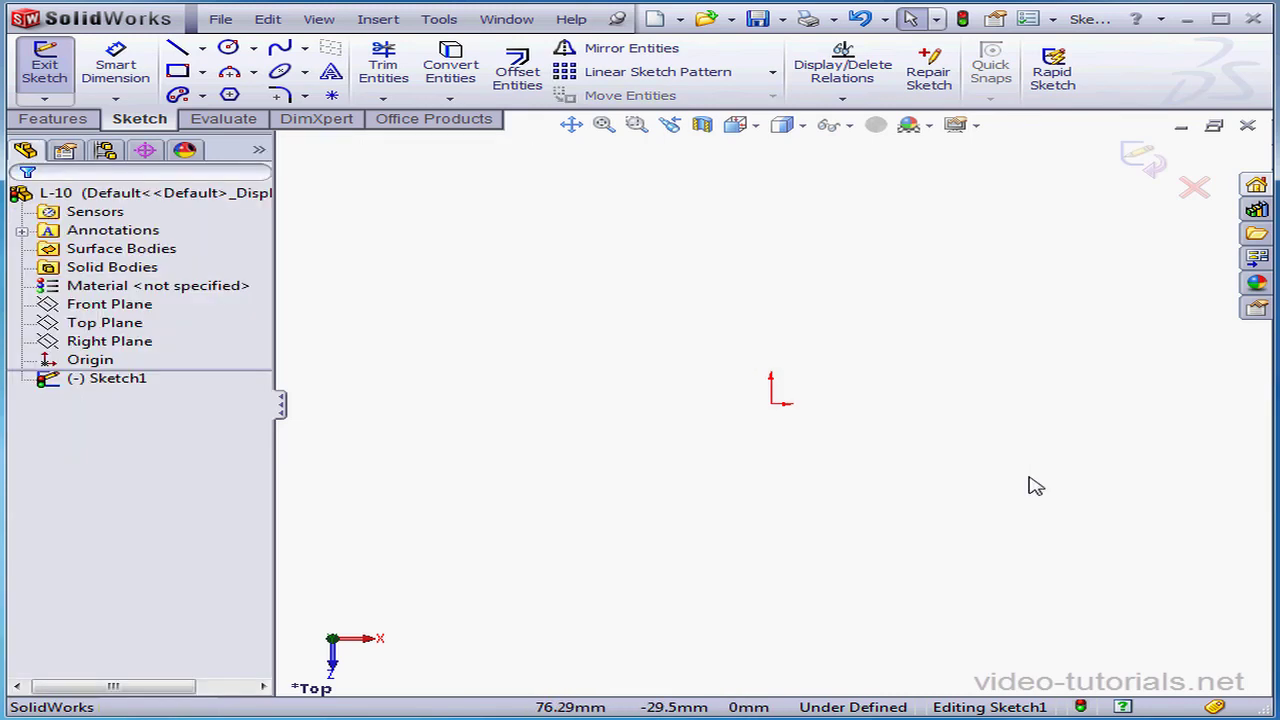
Switch to the 3 Point Arc tool and draw a first arc bulging upward
click(252, 73)
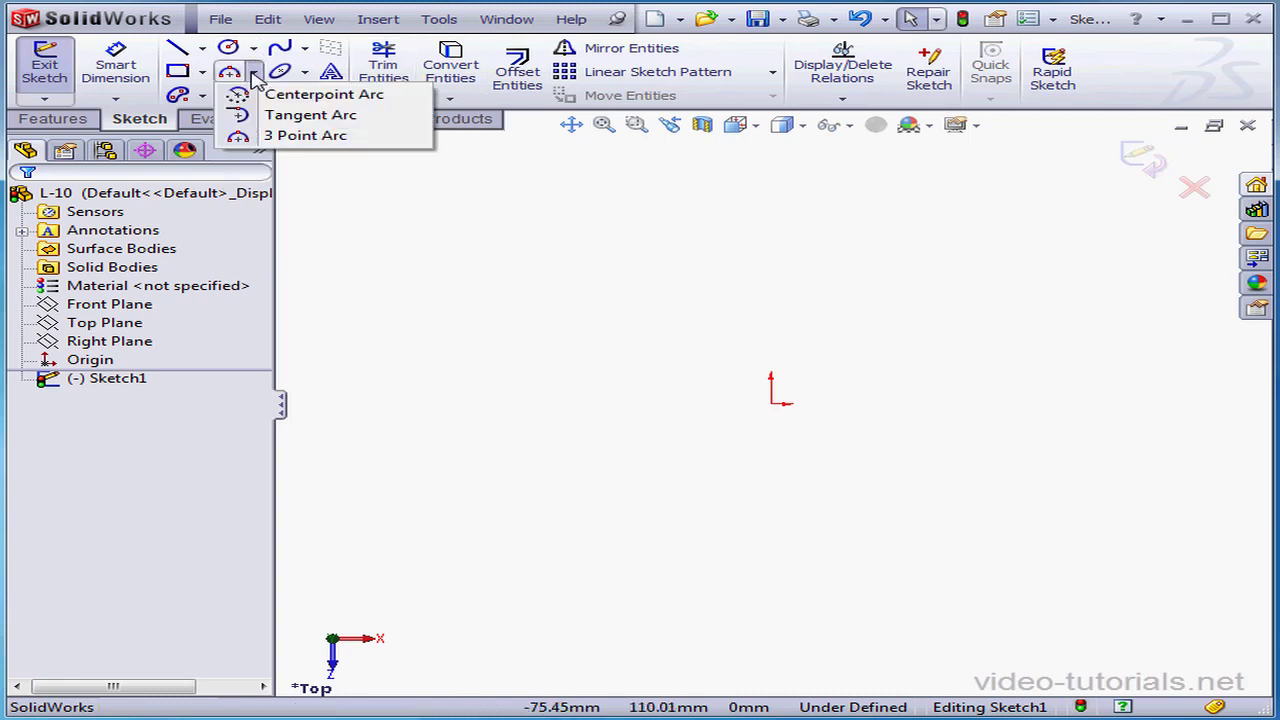
click(237, 135)
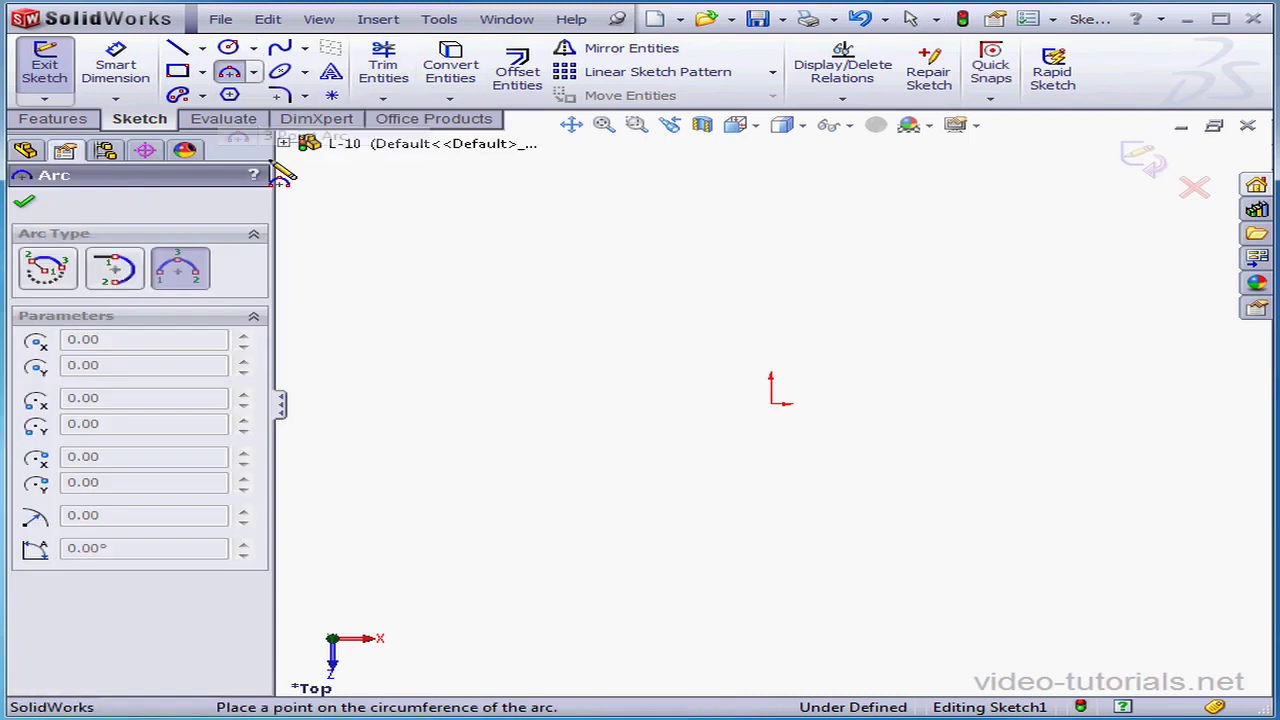
click(335, 291)
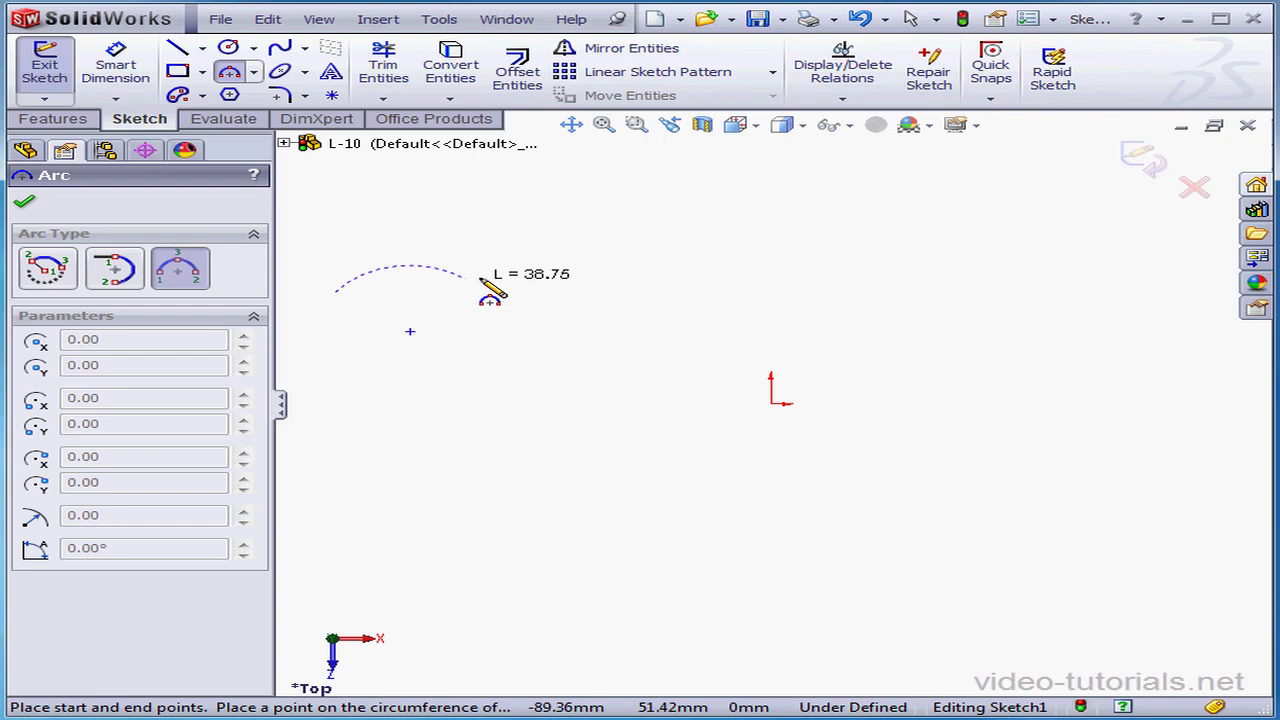
click(579, 300)
click(505, 237)
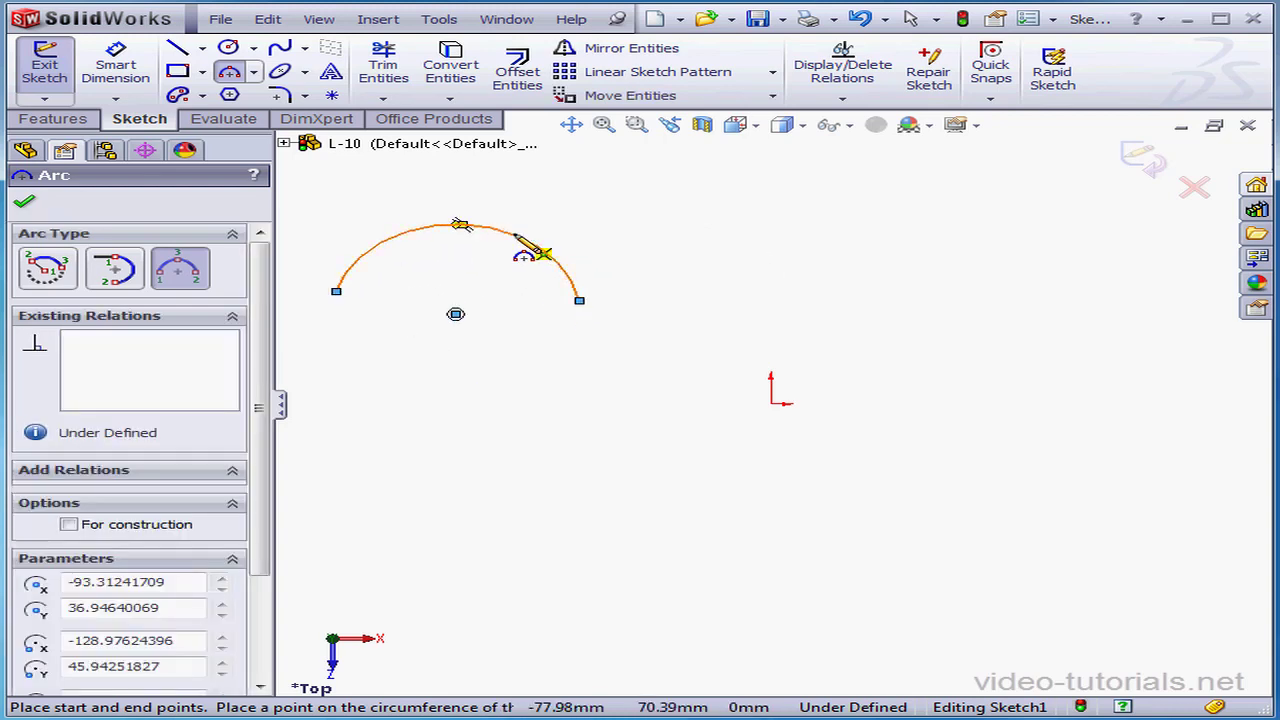
Chain a second arc curving downward and a third arc peaking upward, then stop drawing
click(580, 299)
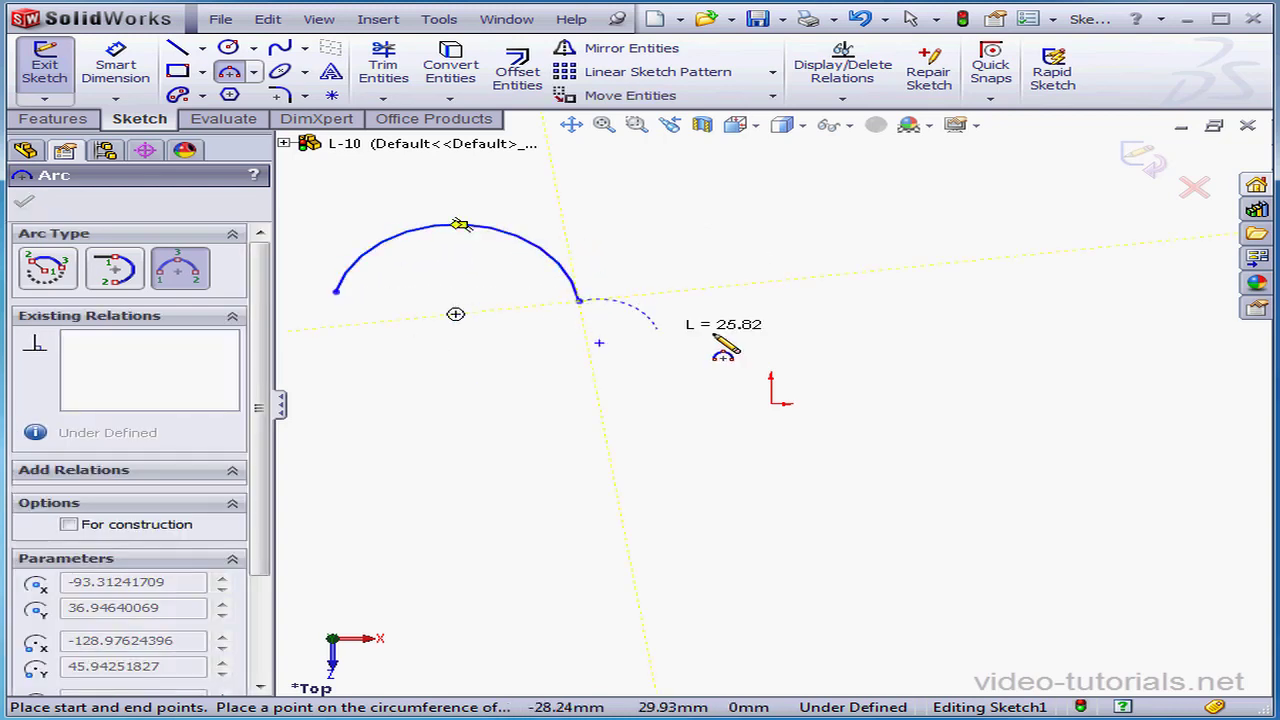
click(805, 292)
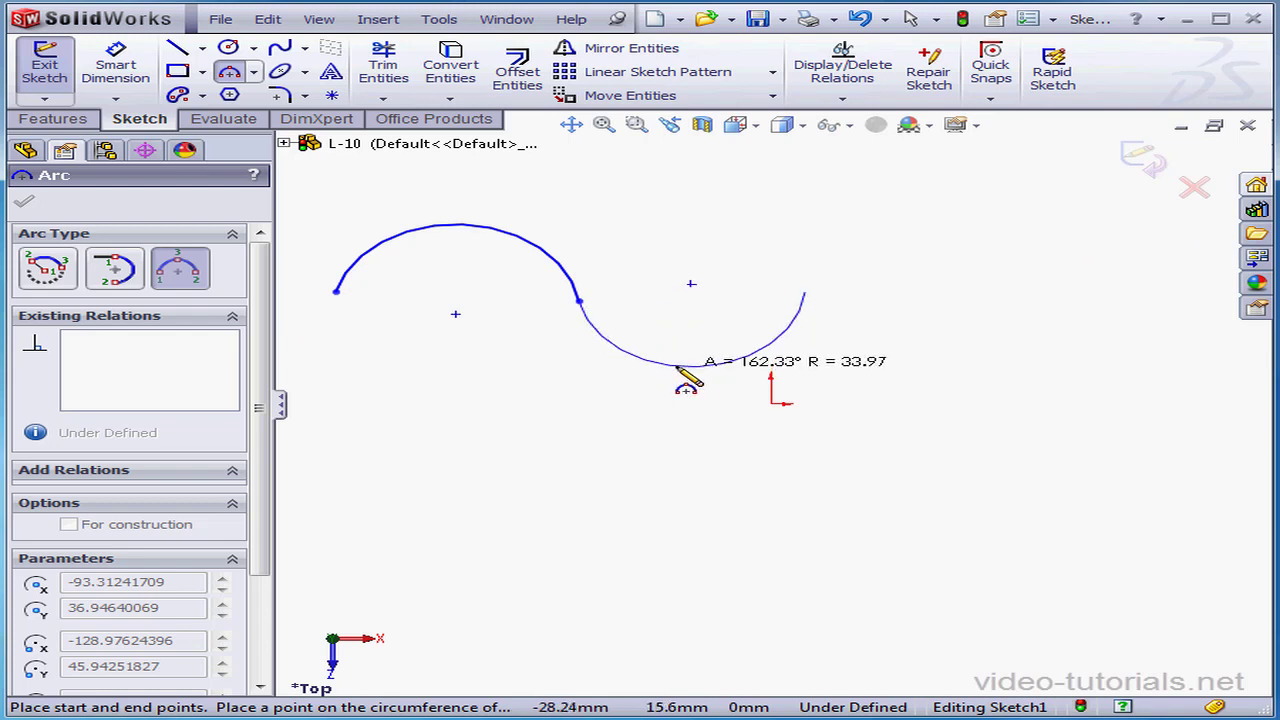
click(695, 366)
click(805, 292)
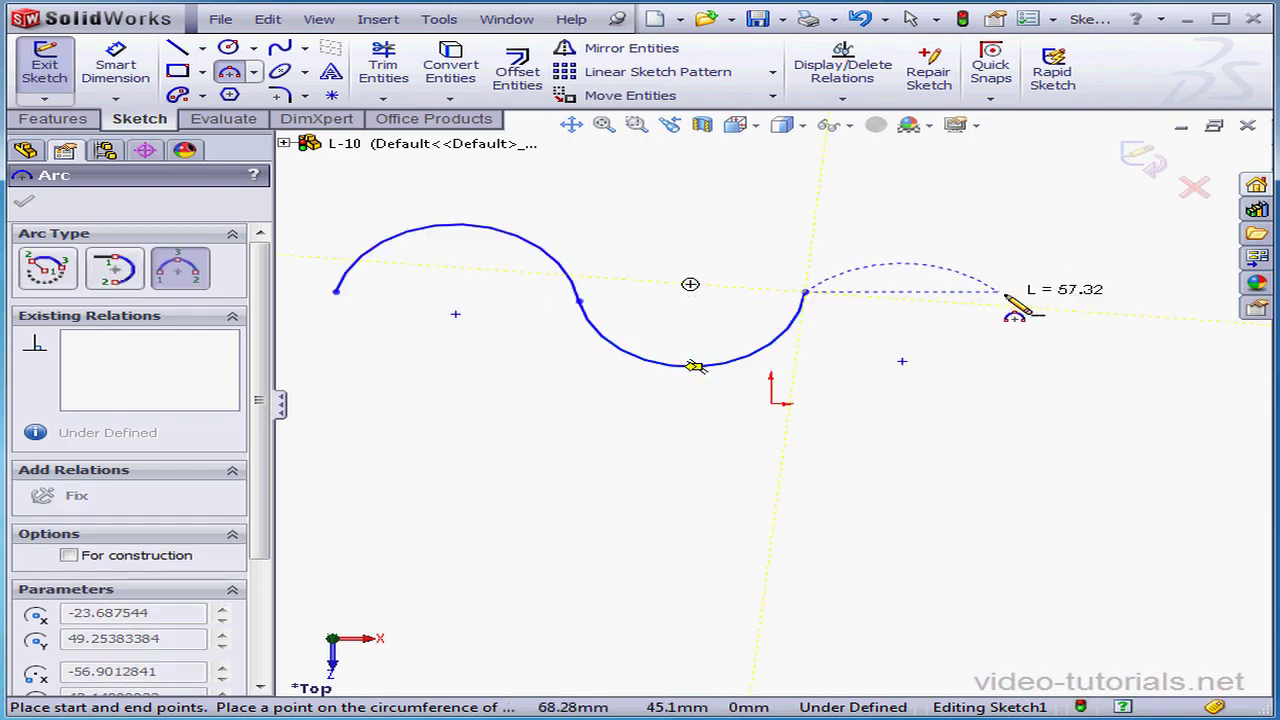
click(1050, 292)
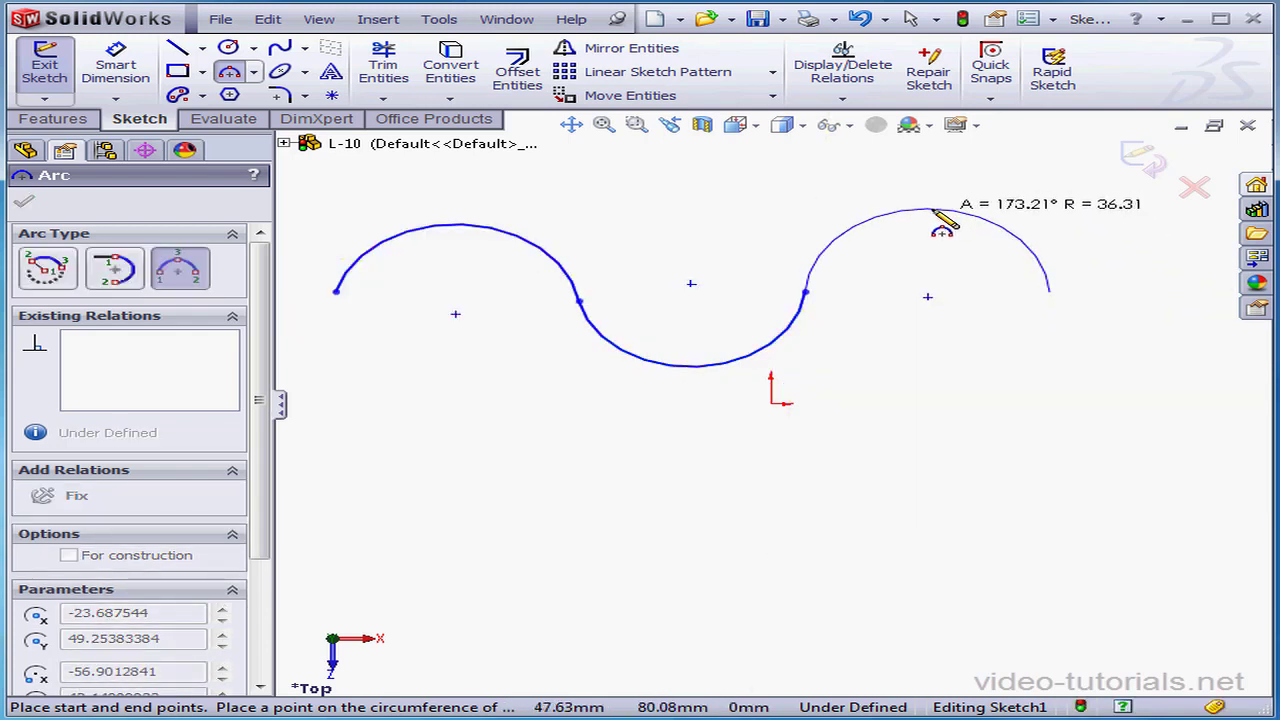
click(928, 208)
right_click(886, 368)
click(980, 374)
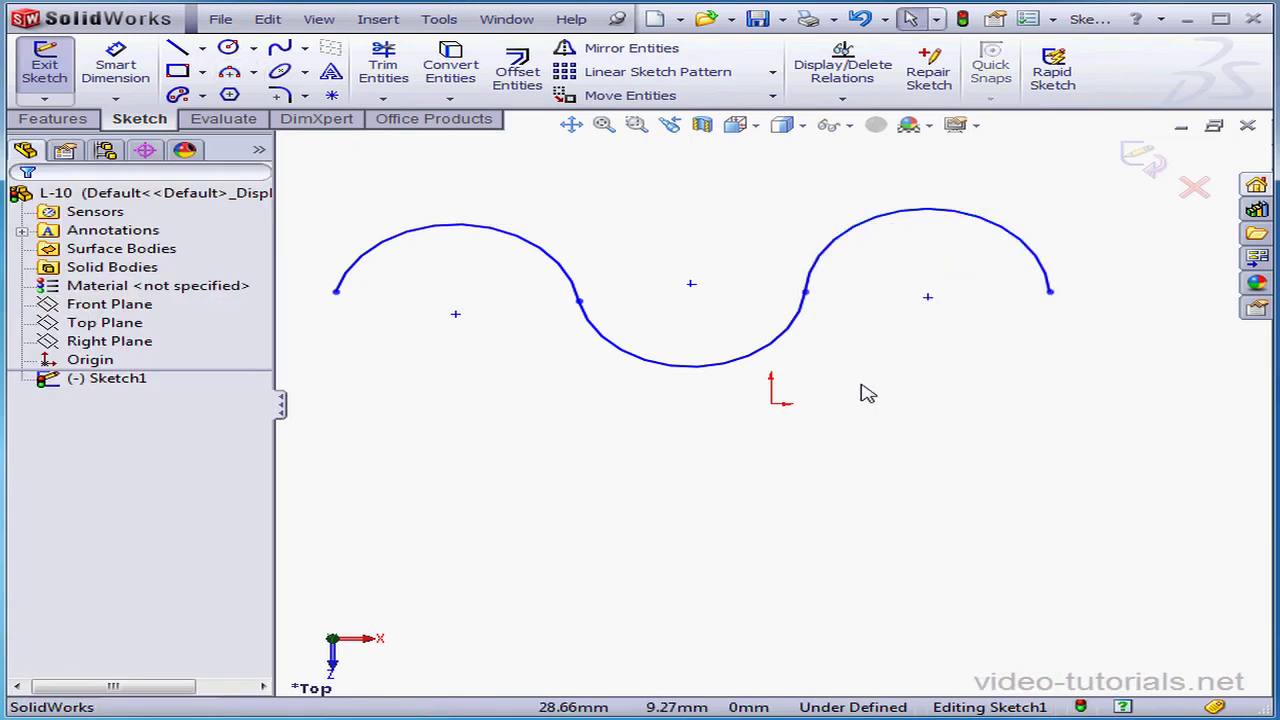
Select Arc1 and Arc2 and add a Tangent relation between them
click(588, 292)
ctrl+click(609, 345)
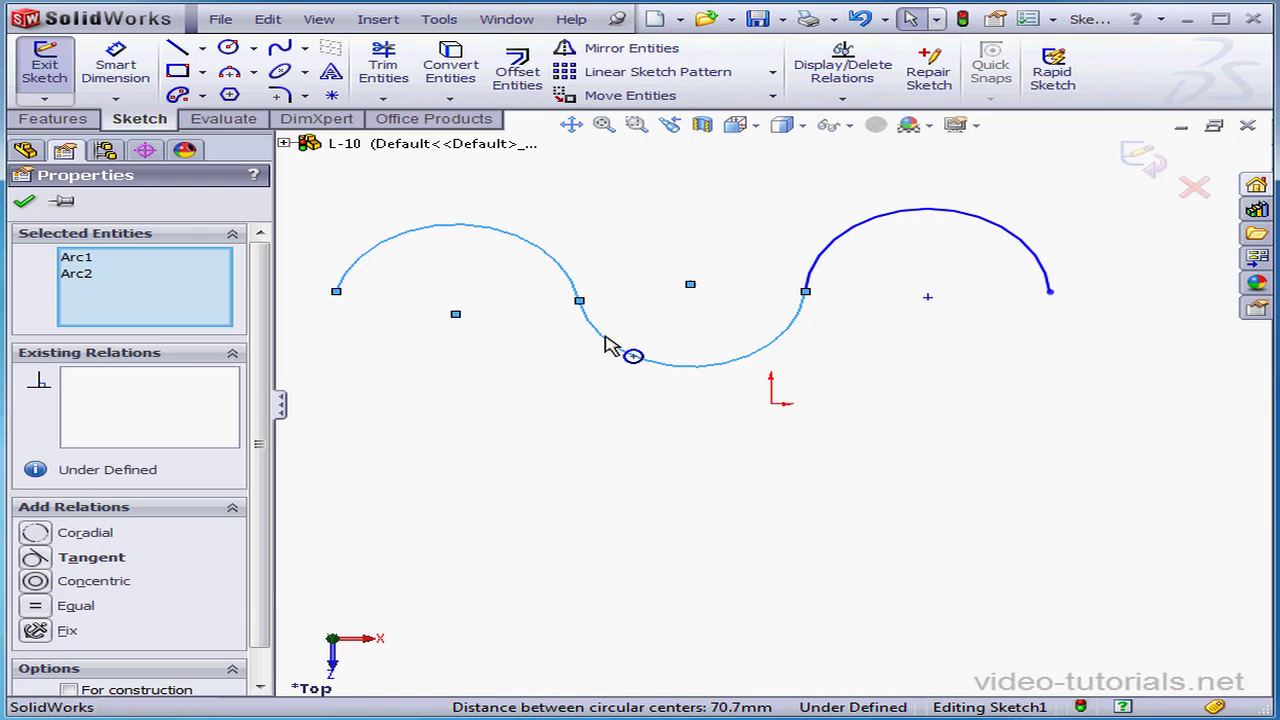
click(45, 561)
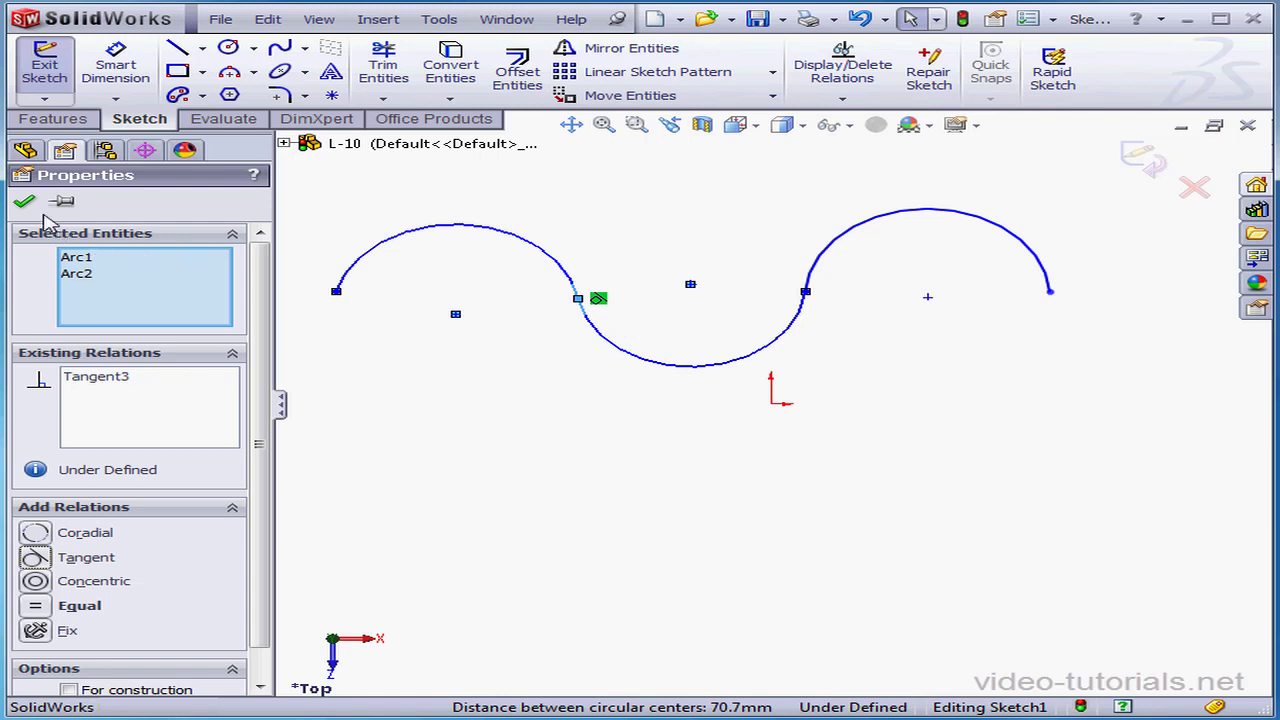
click(24, 201)
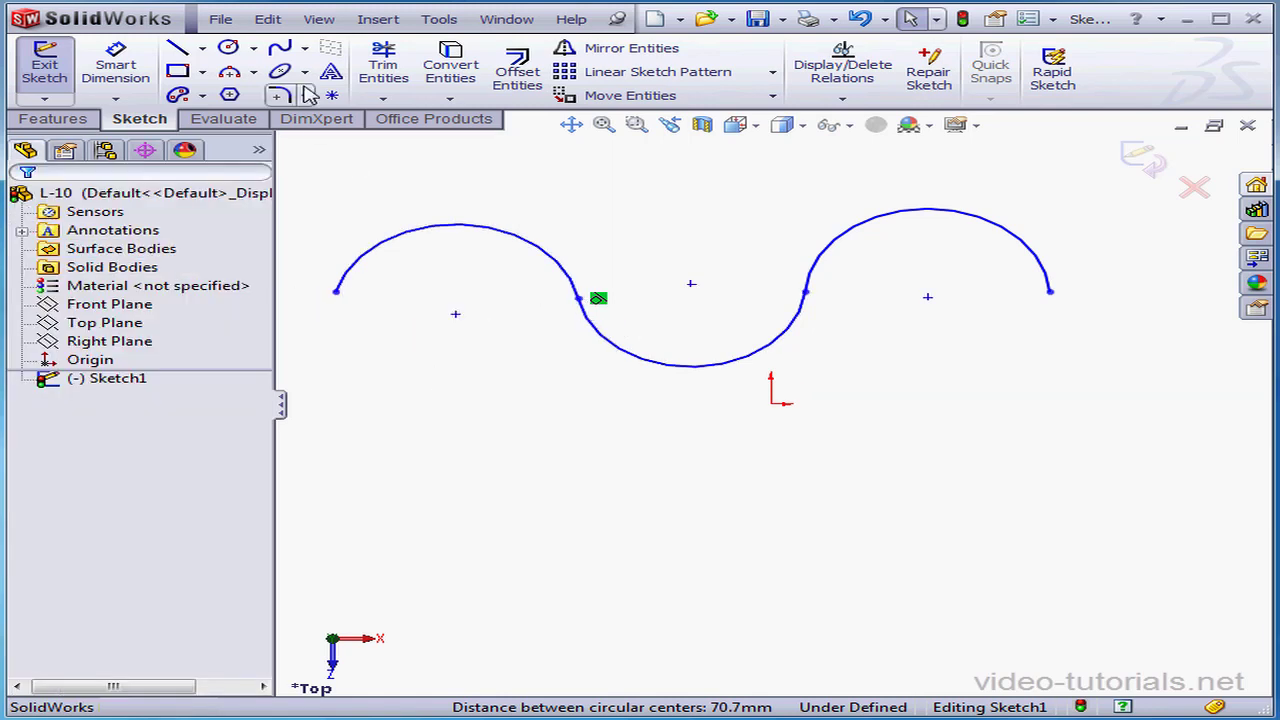
click(319, 19)
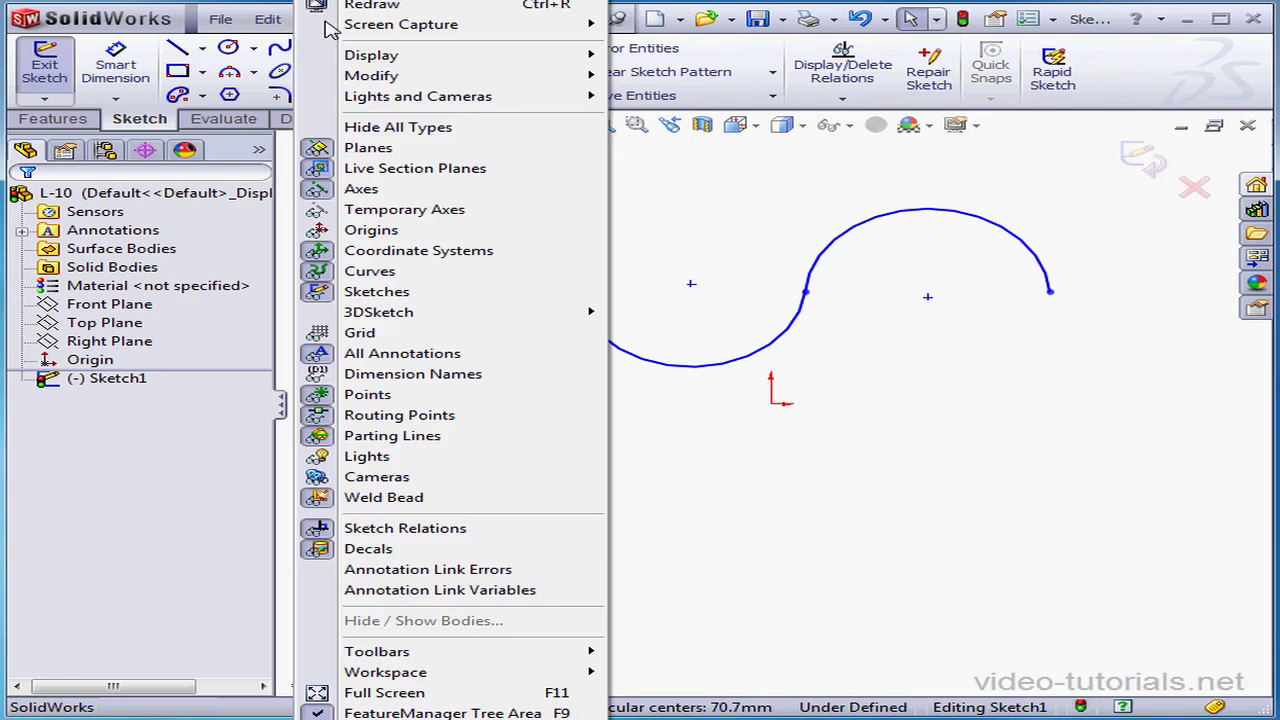
click(388, 533)
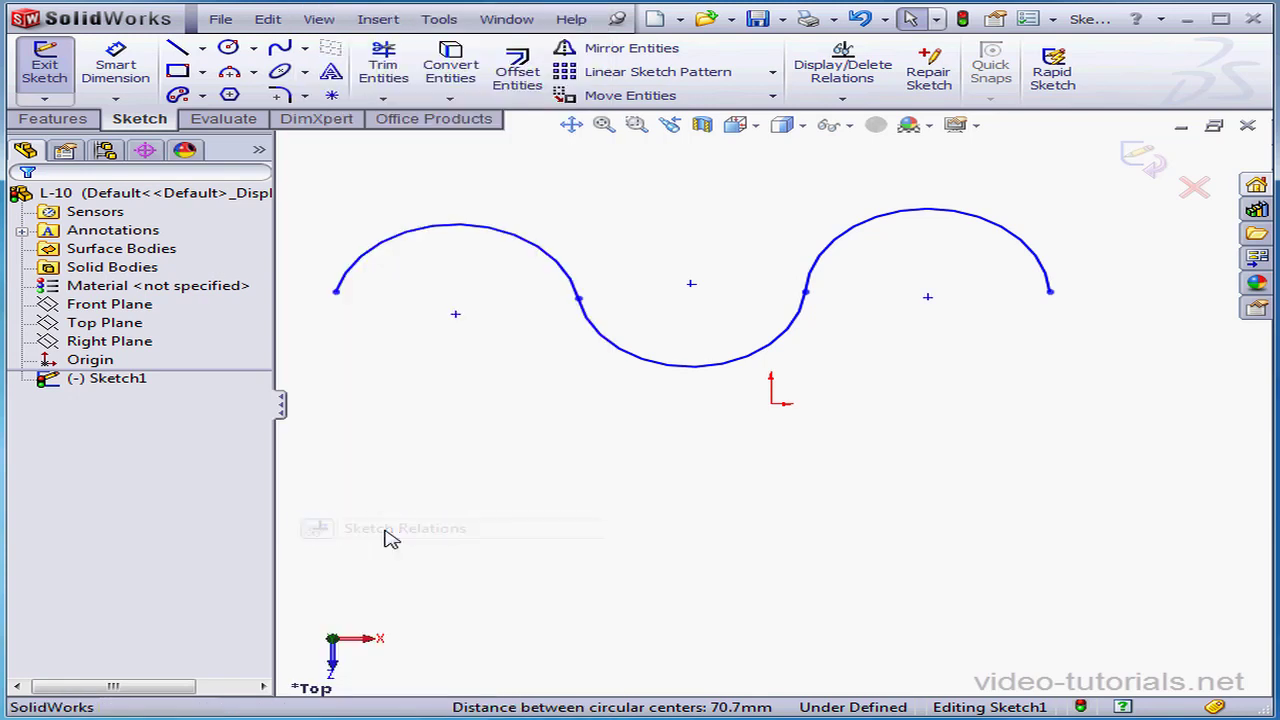
click(319, 20)
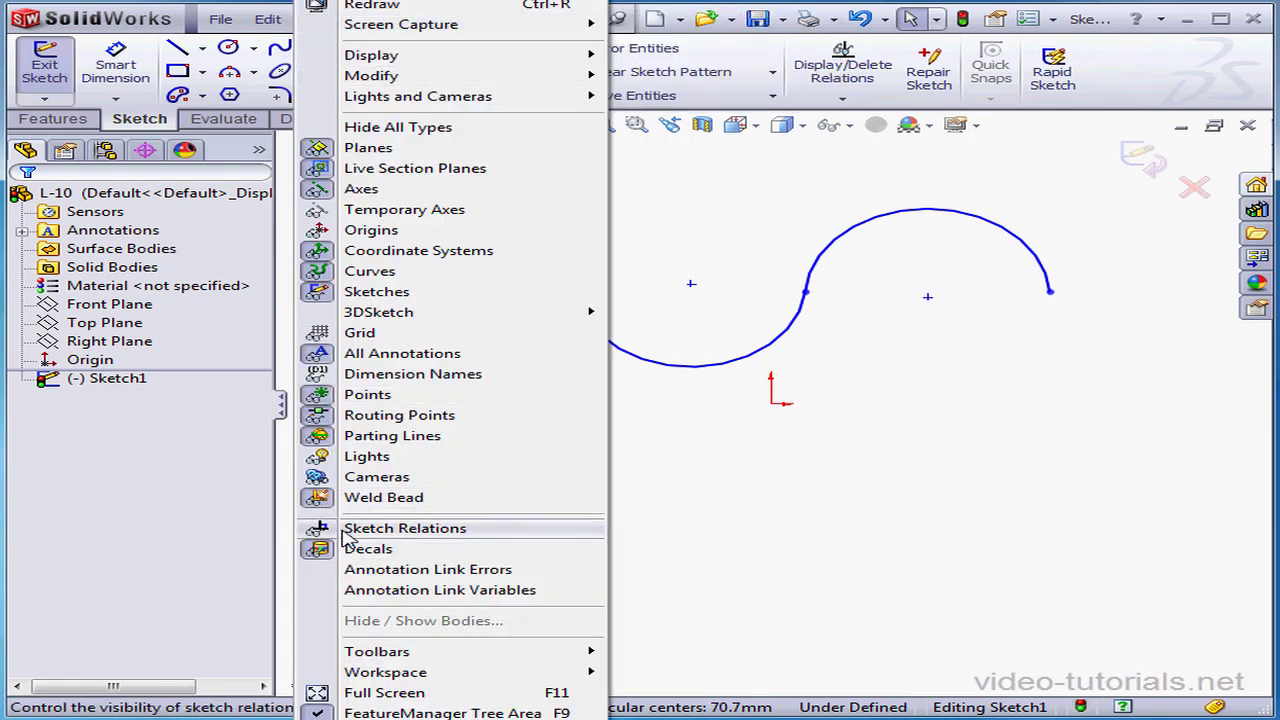
click(385, 528)
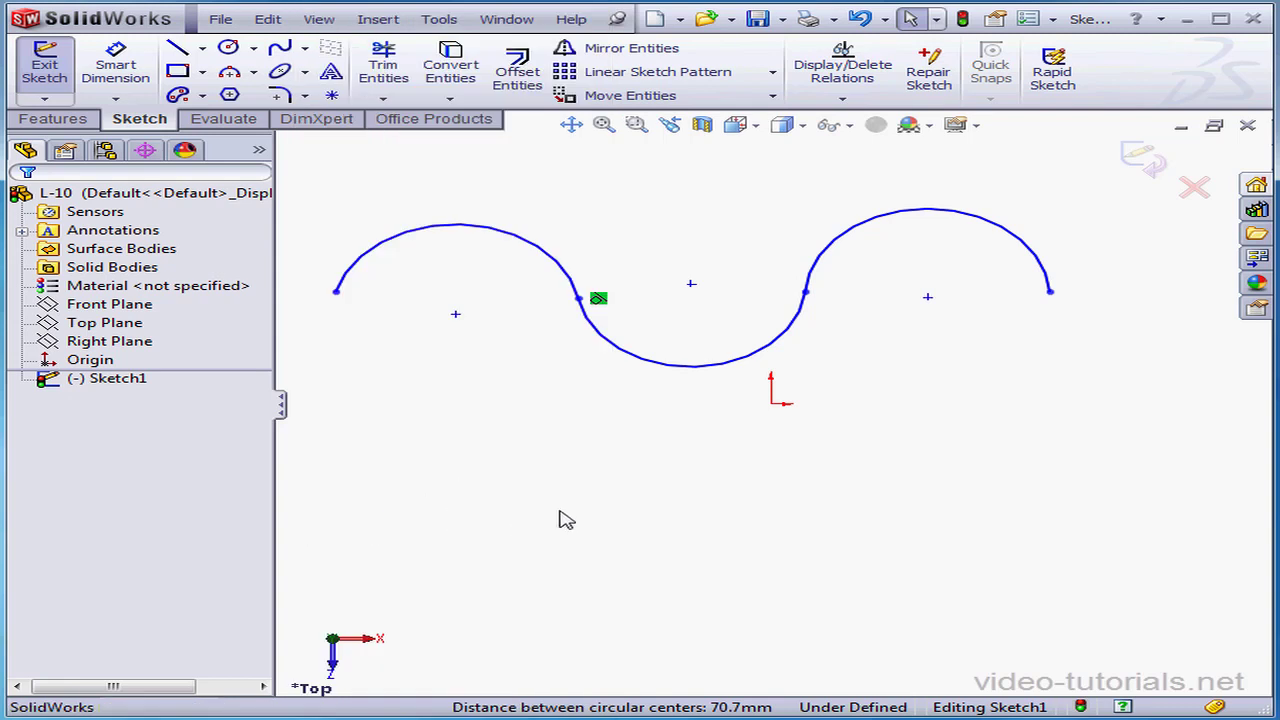
Draw a line chain rising from below the arcs, tangent to the middle and right arcs
click(669, 369)
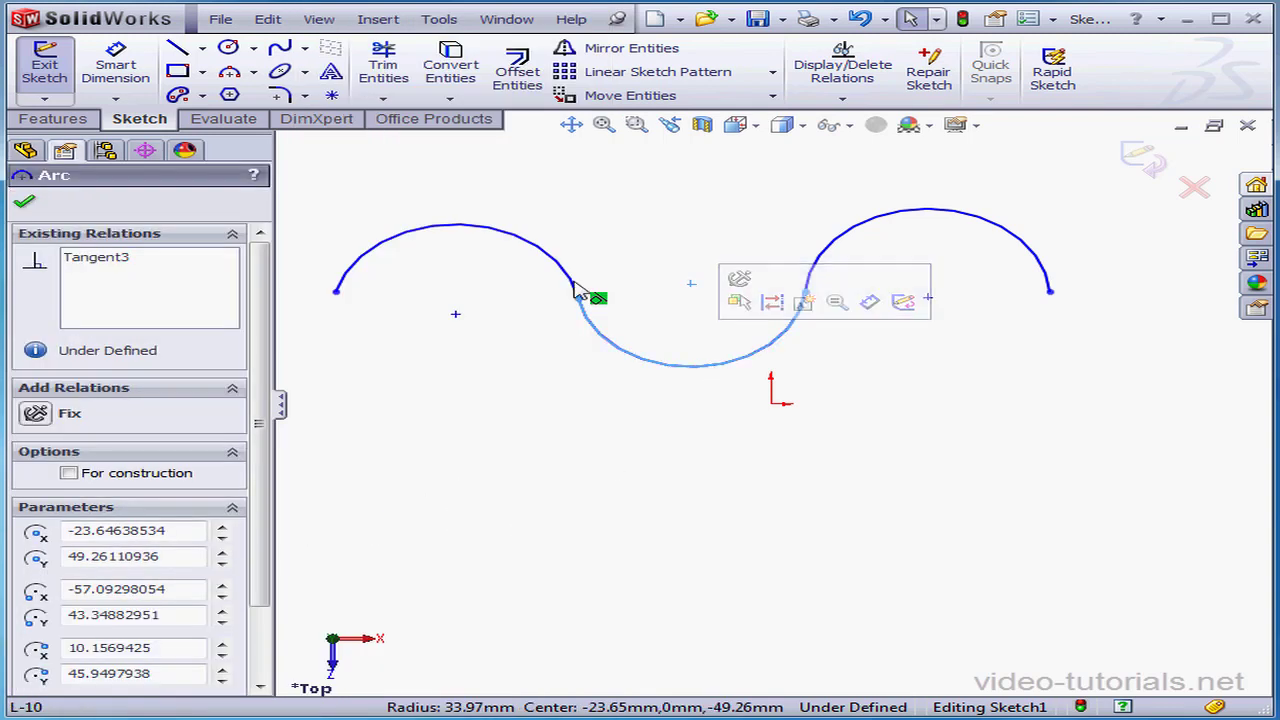
click(177, 48)
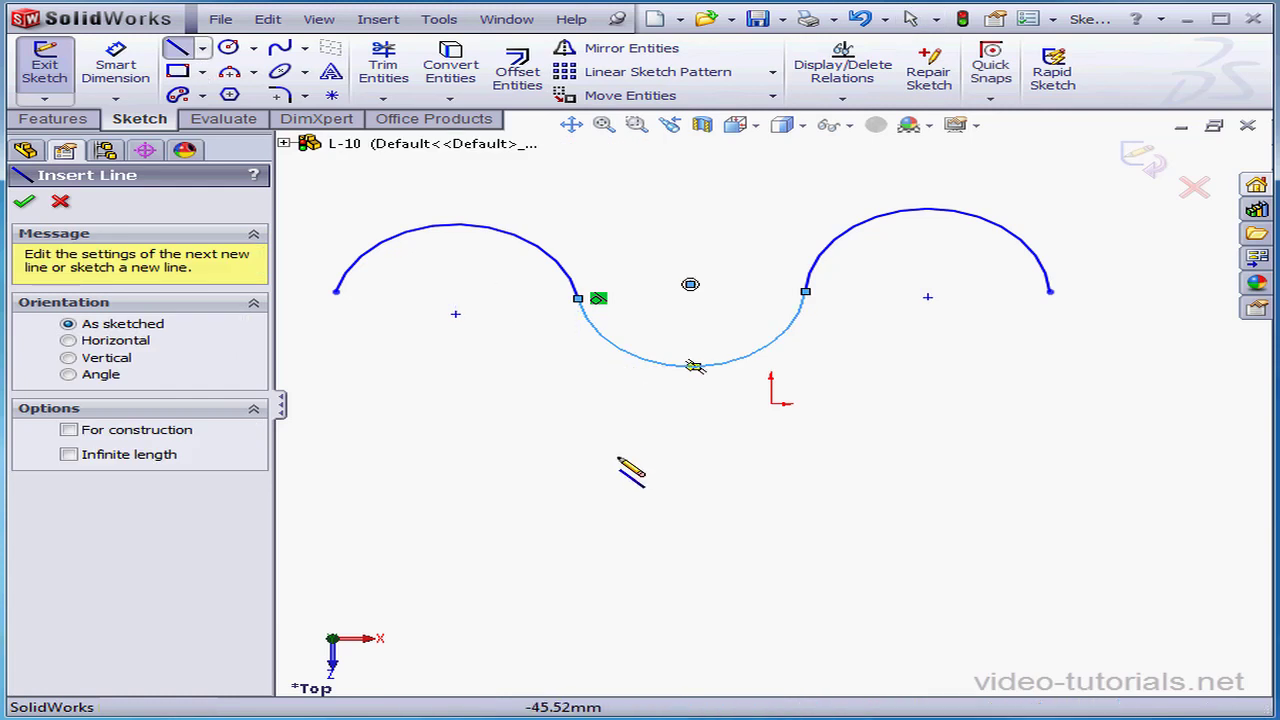
click(631, 537)
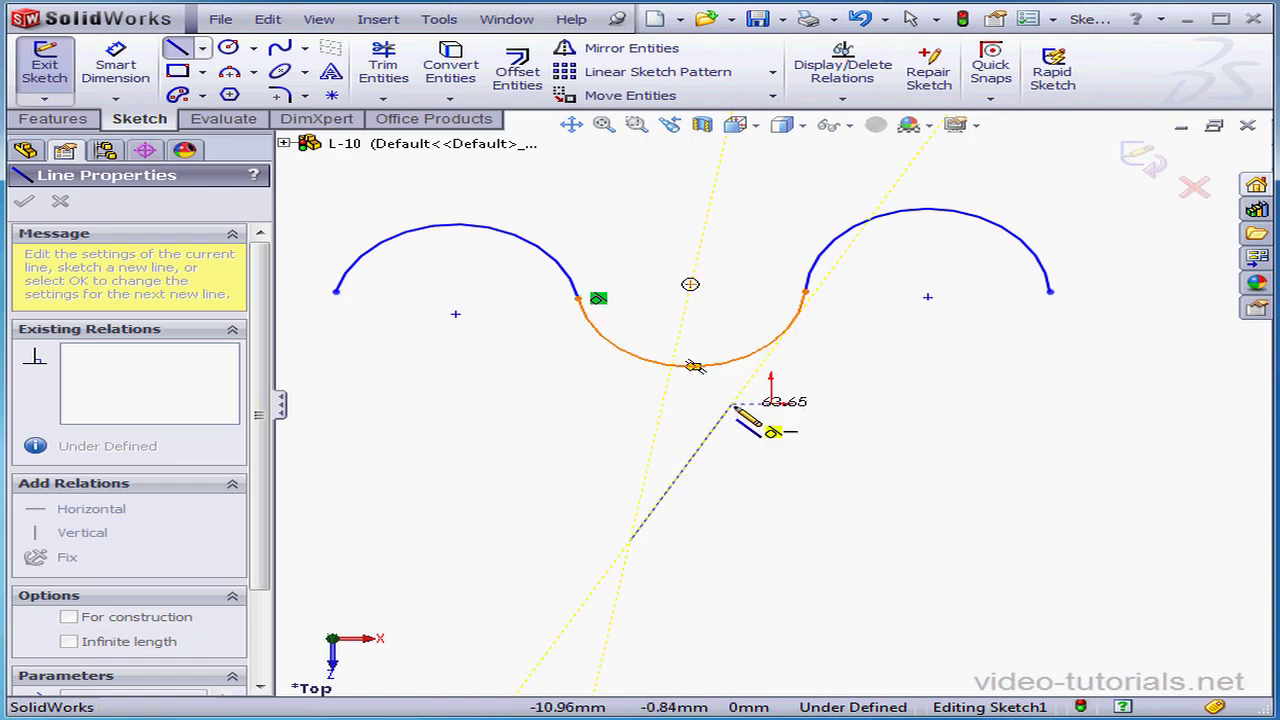
click(732, 403)
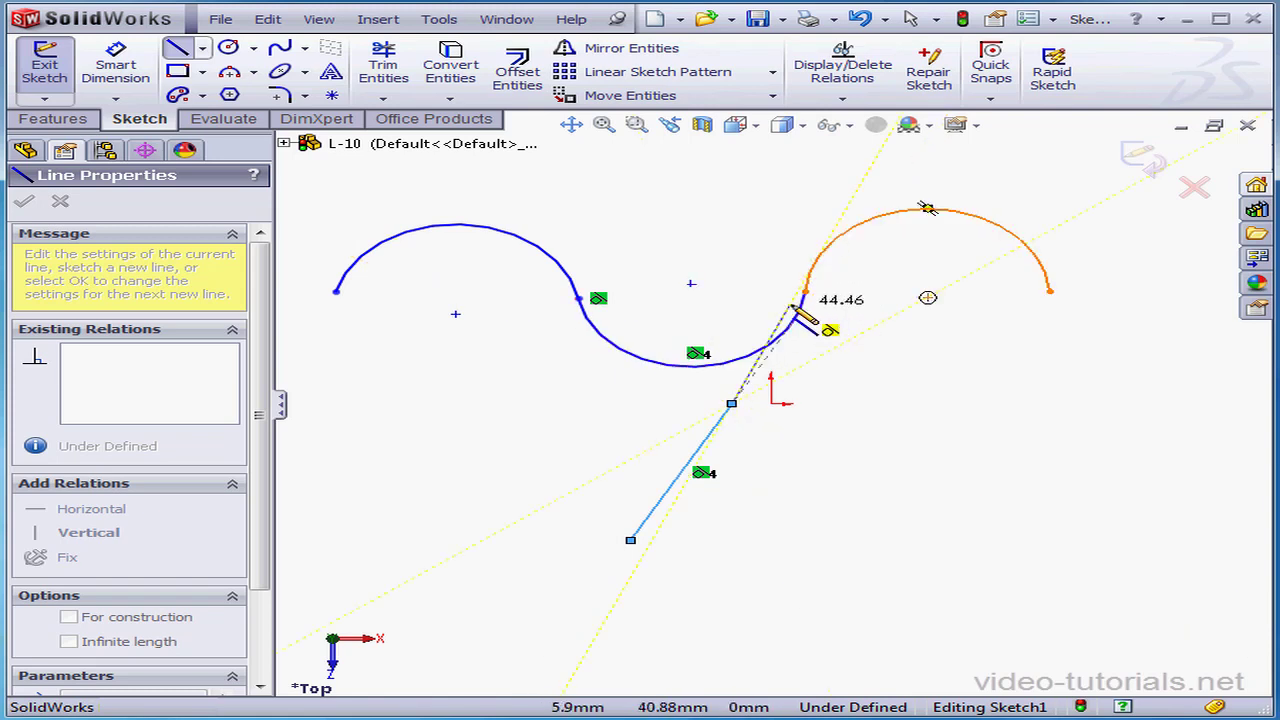
right_click(795, 207)
click(805, 225)
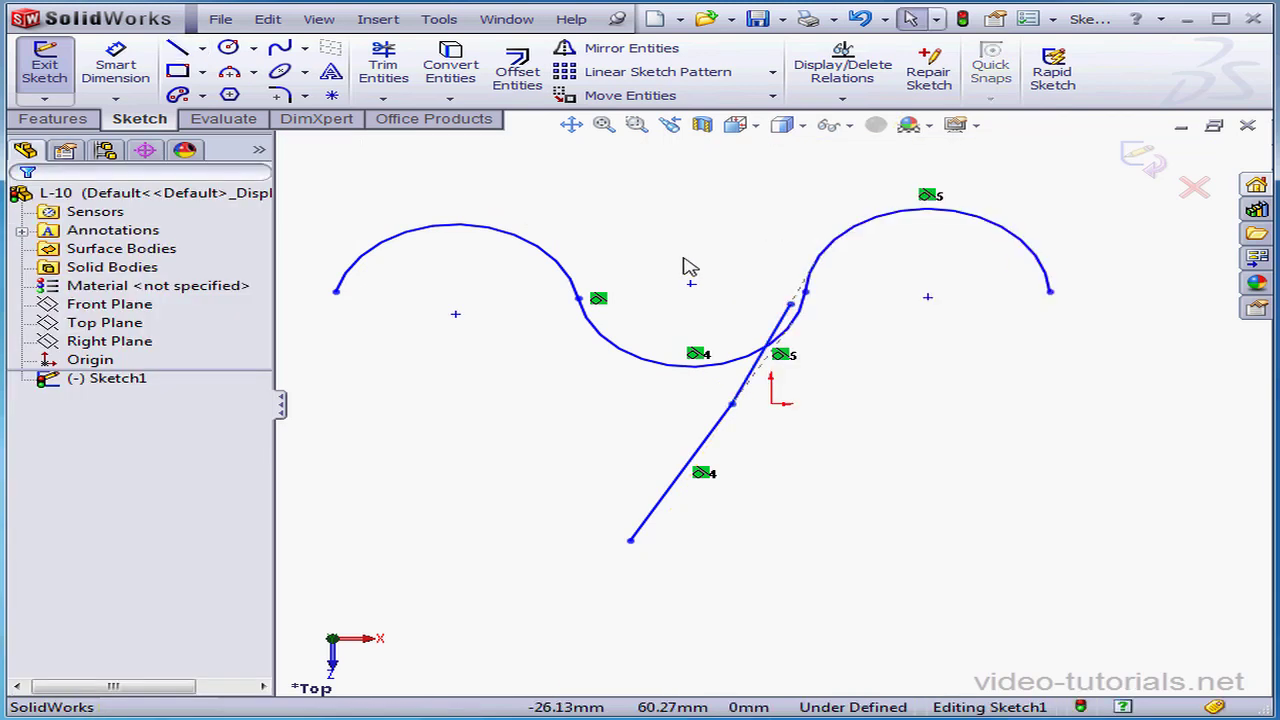
Draw a short line near the top, tangent to the middle arc's circle and ending on it
click(177, 47)
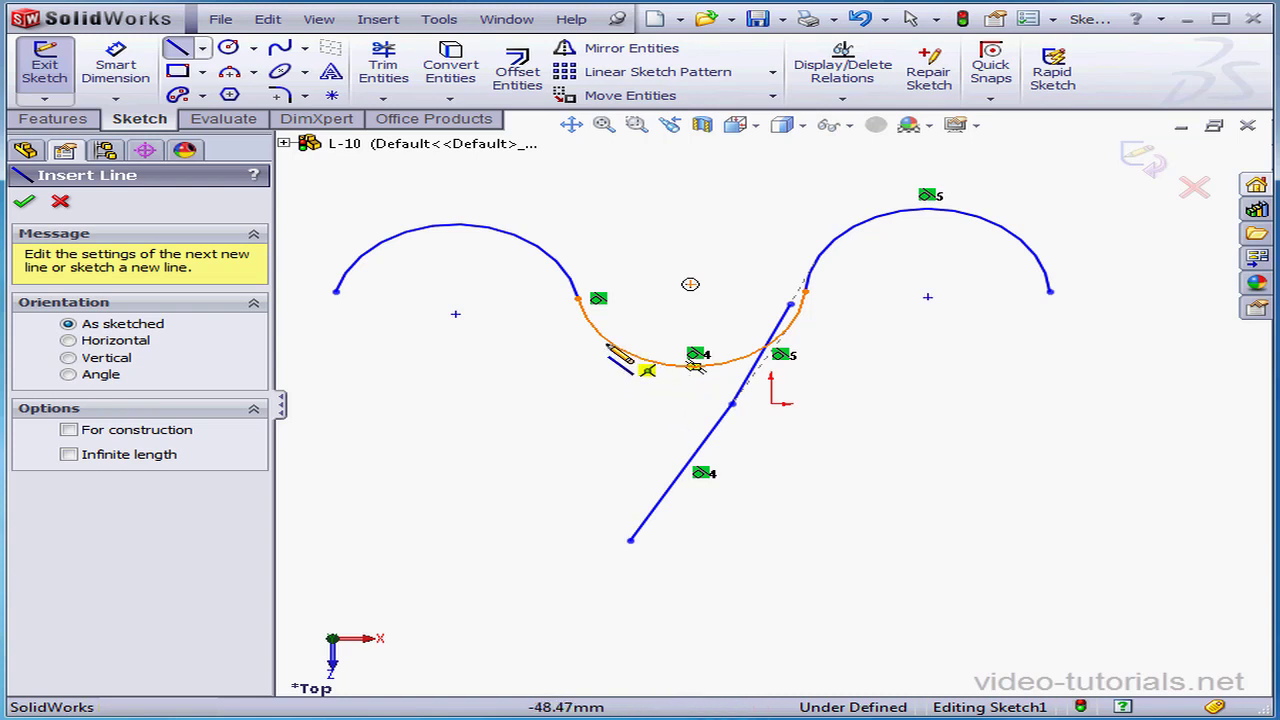
click(578, 298)
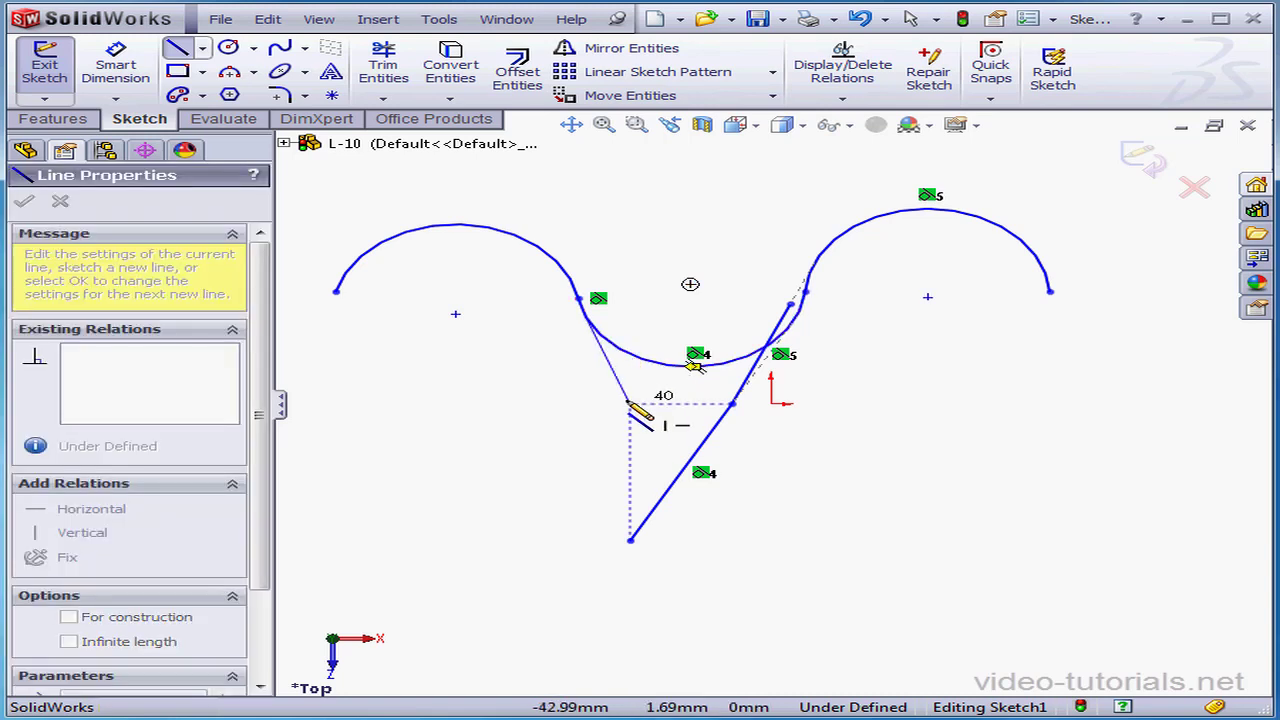
key(Escape)
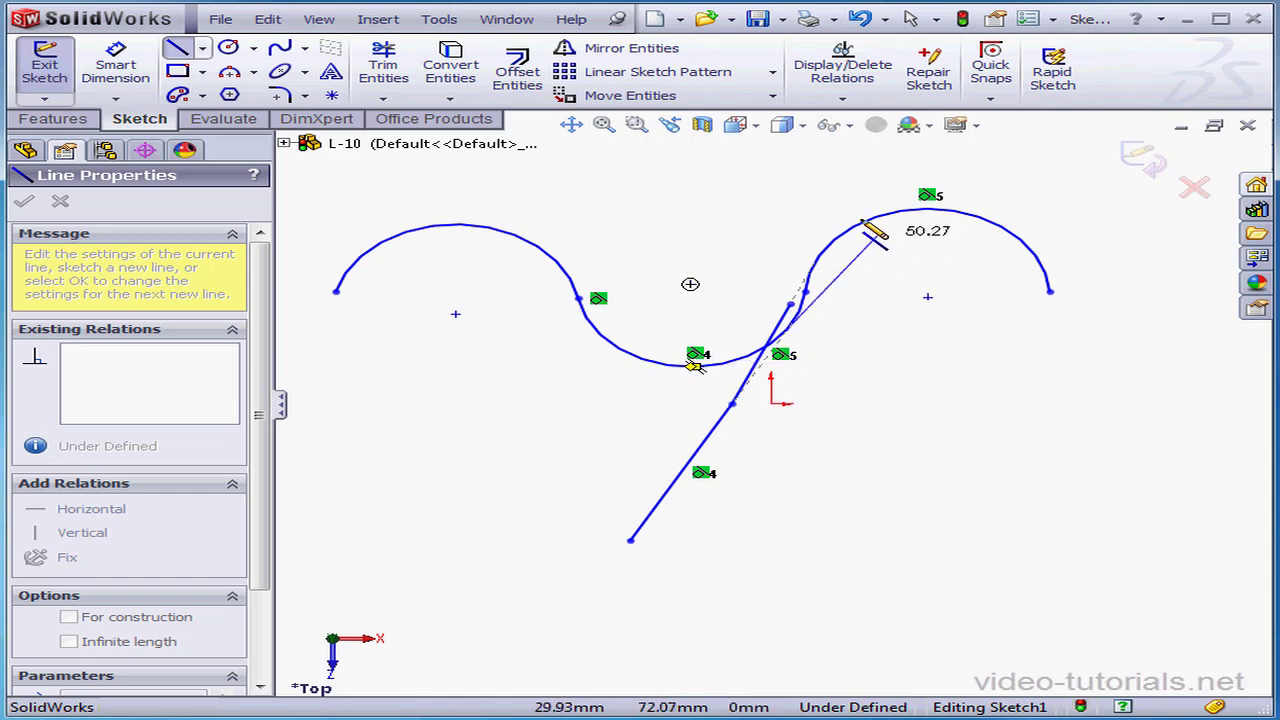
click(762, 217)
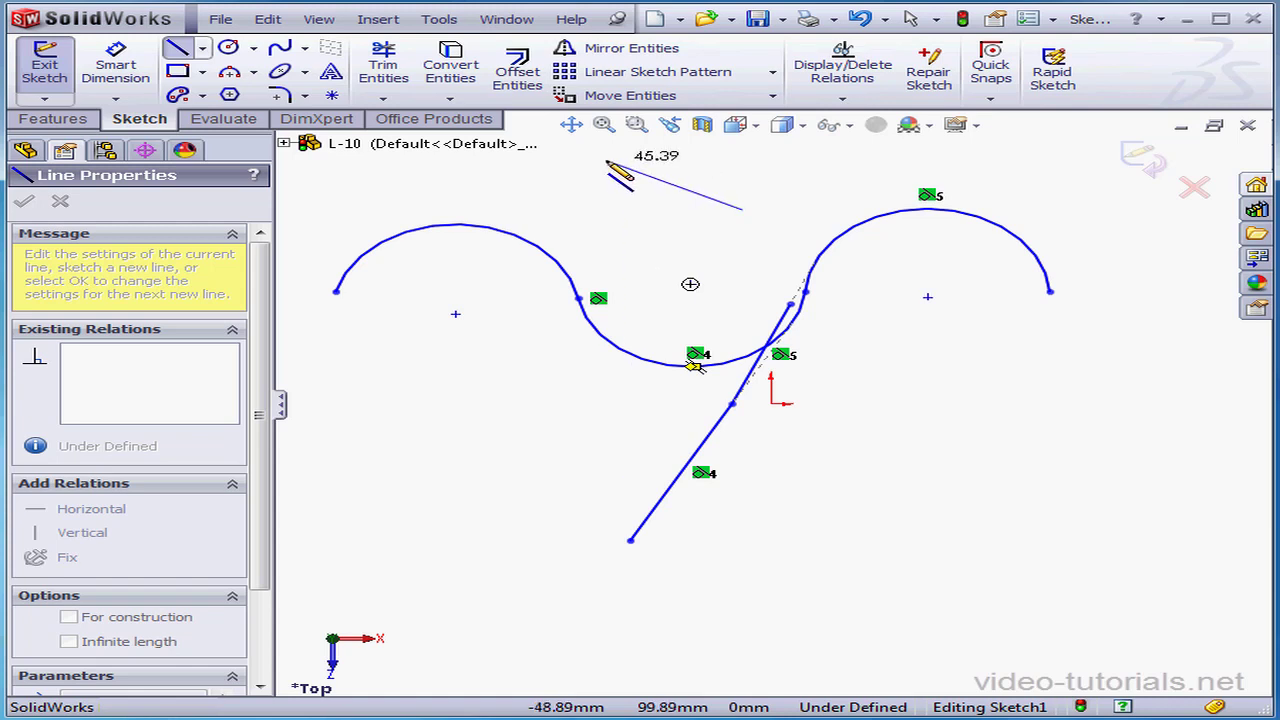
click(648, 170)
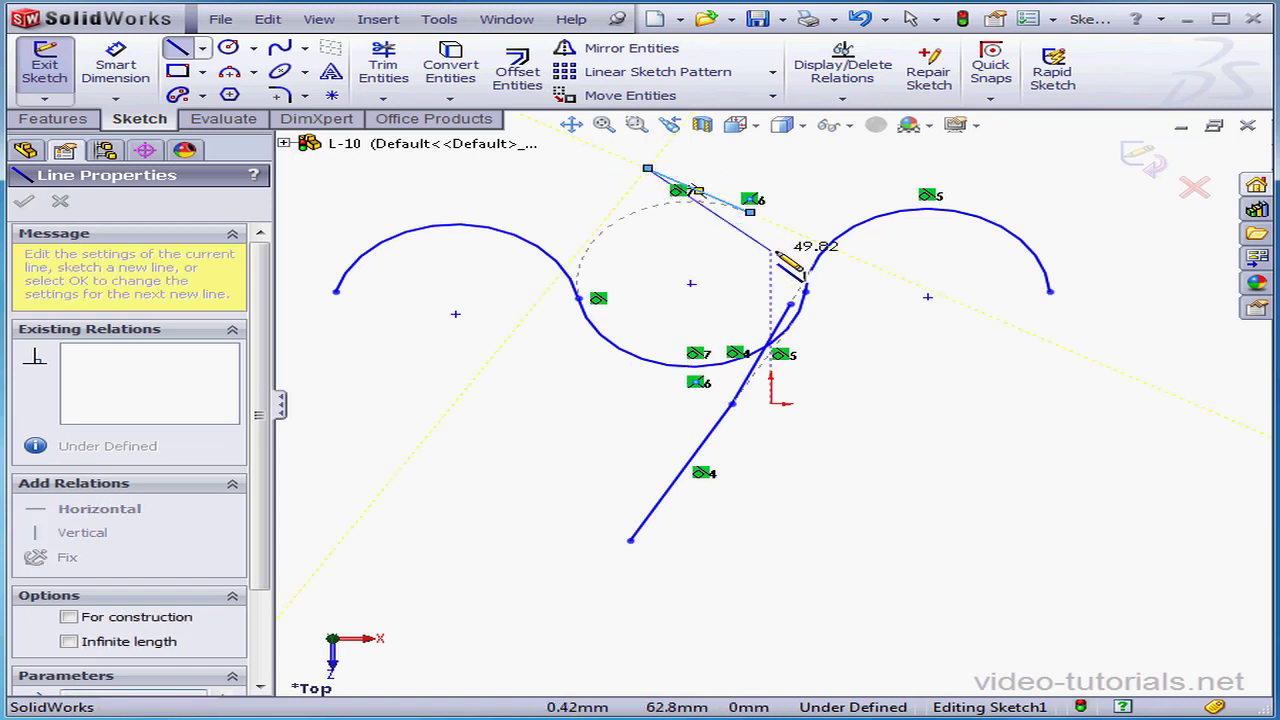
right_click(596, 200)
click(650, 212)
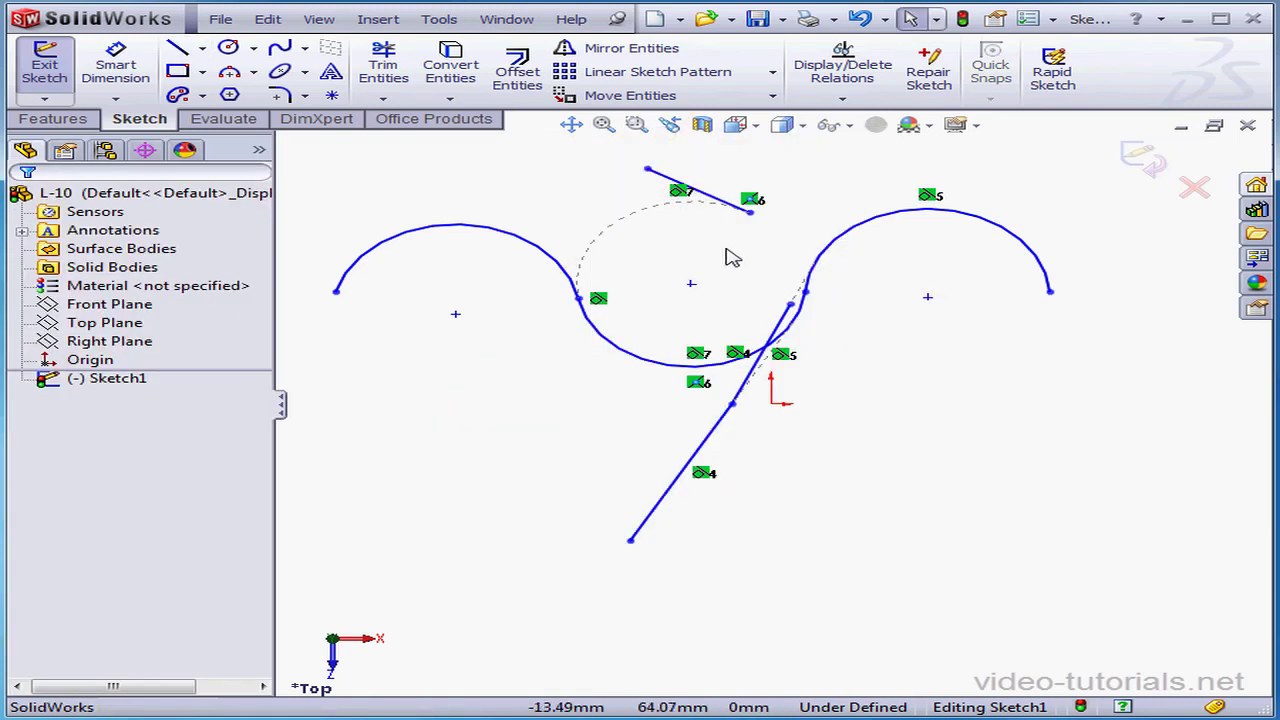
click(752, 202)
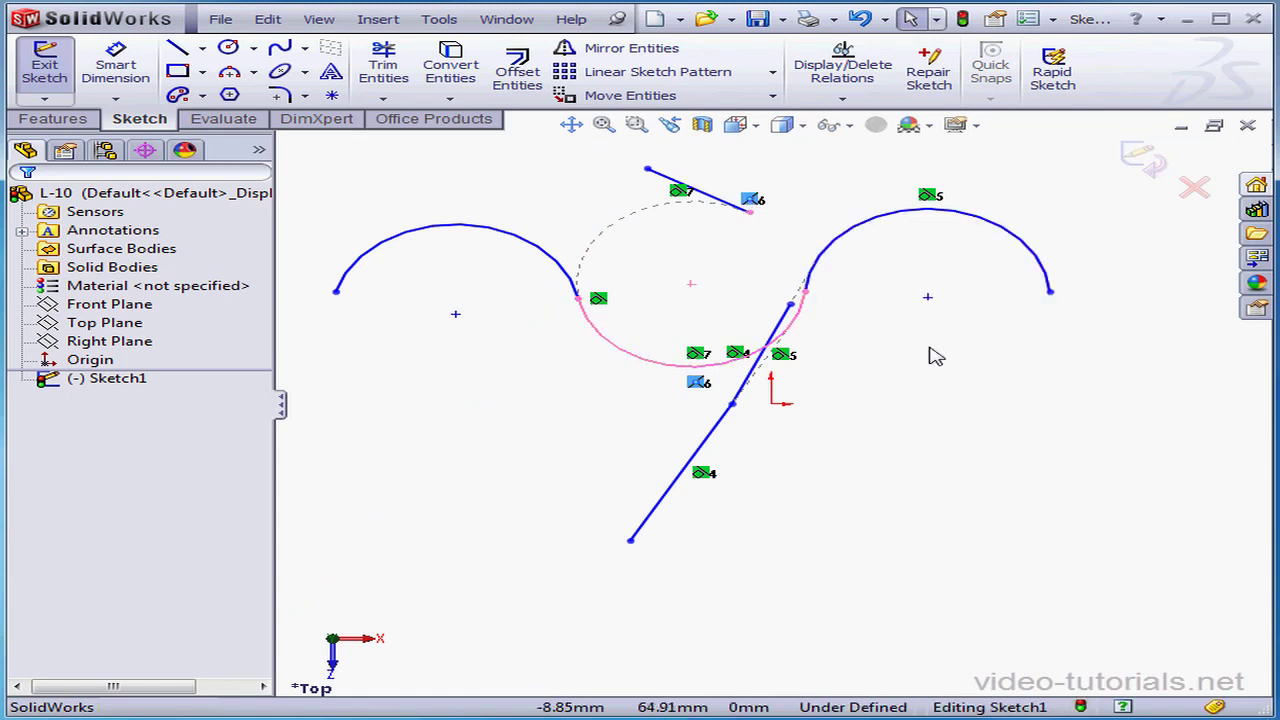
Select the right and middle arcs and add a Tangent relation at their junction
click(1048, 273)
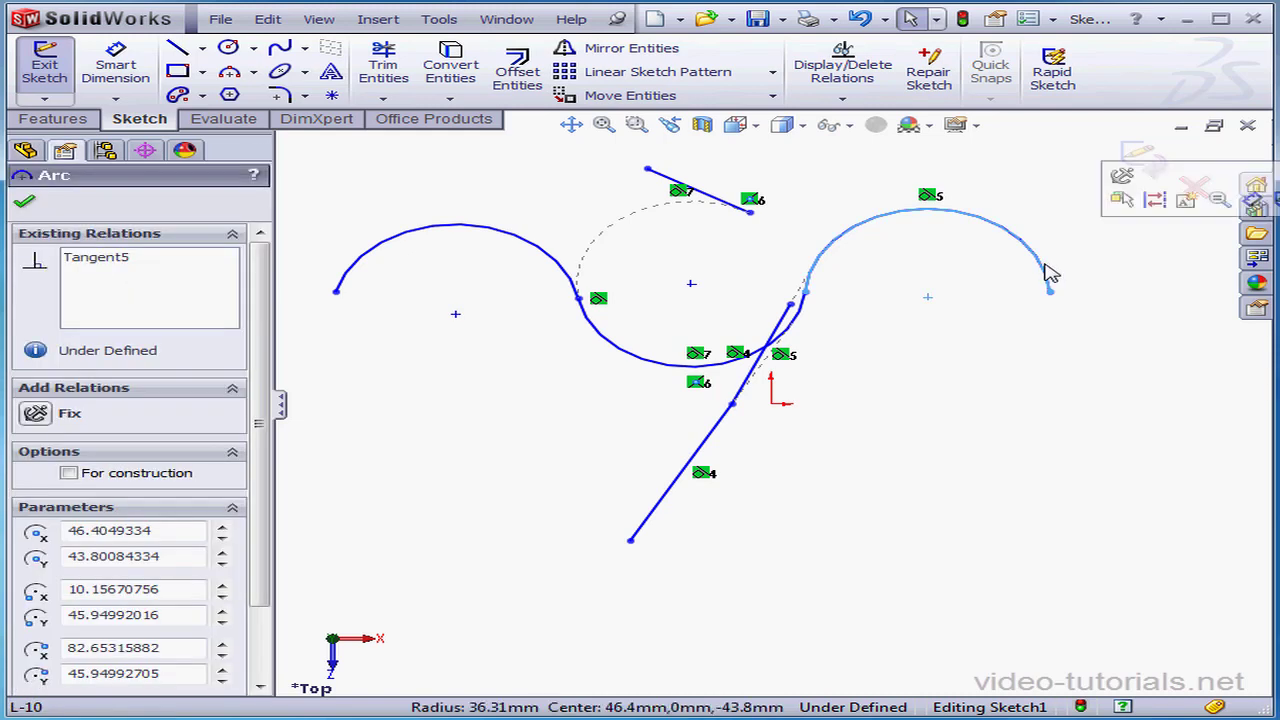
ctrl+click(660, 363)
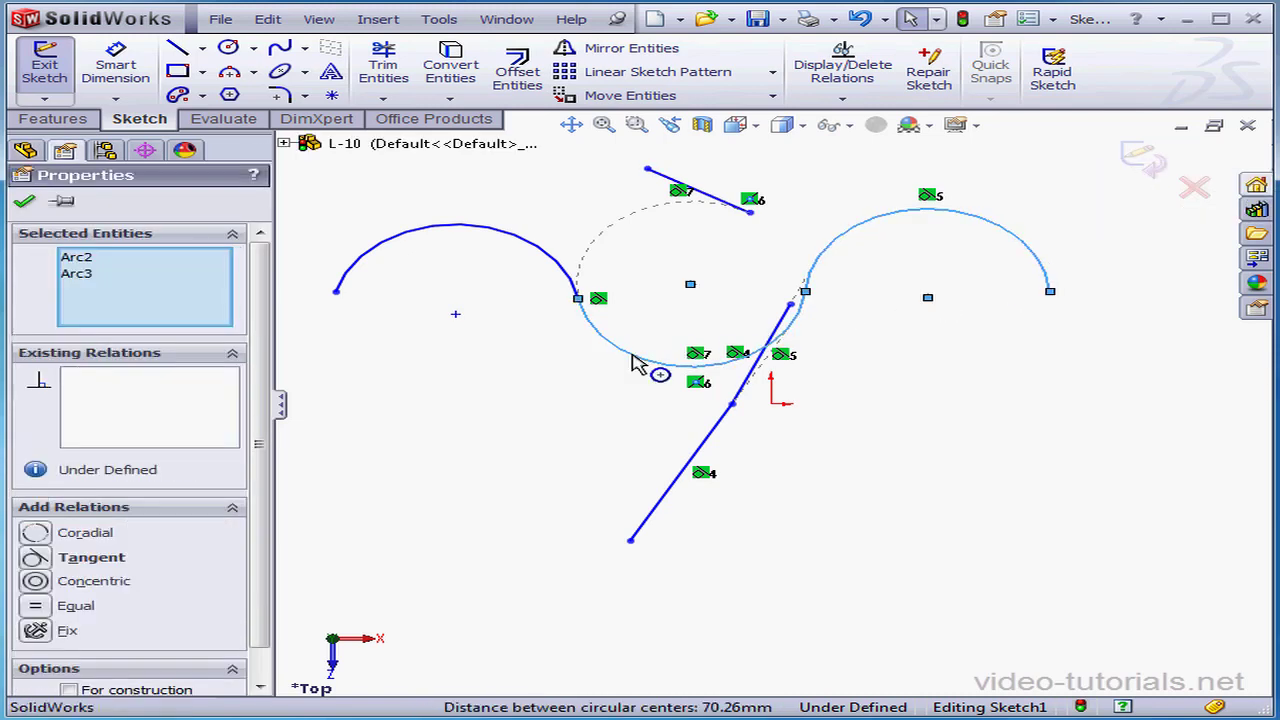
click(35, 560)
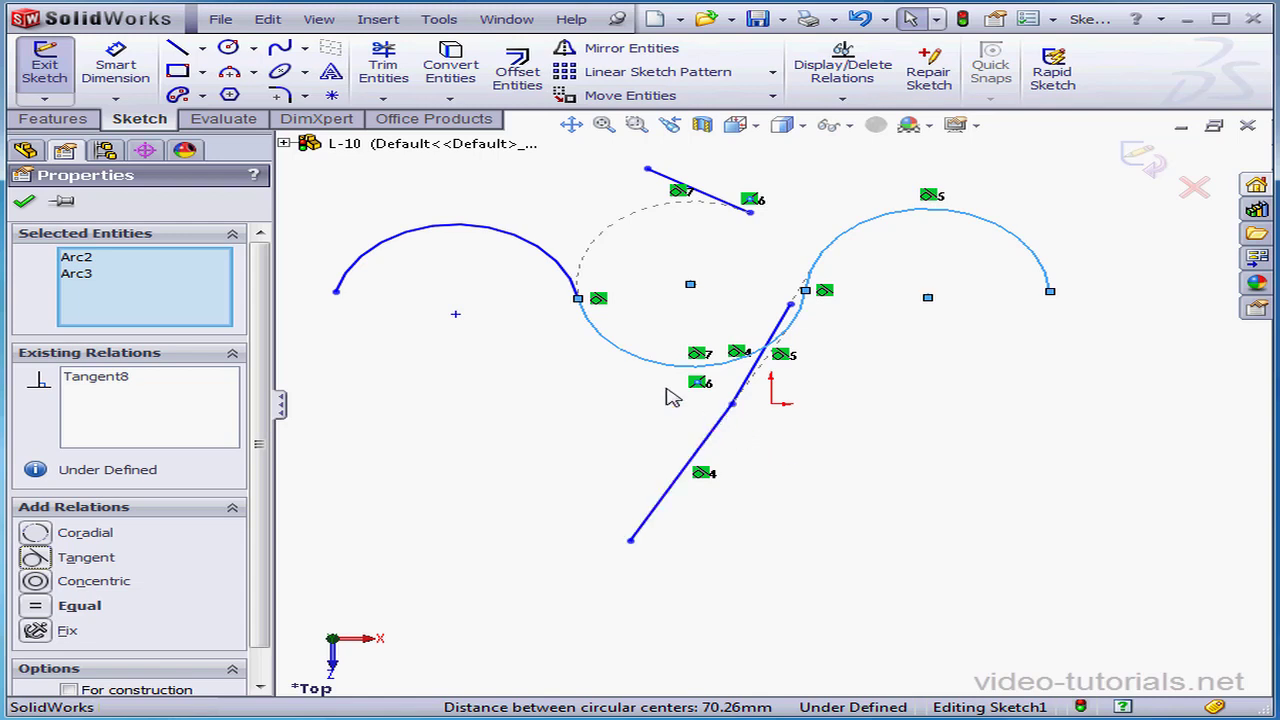
Add the left arc to the selection and apply an Equal relation to all three arcs
ctrl+click(563, 263)
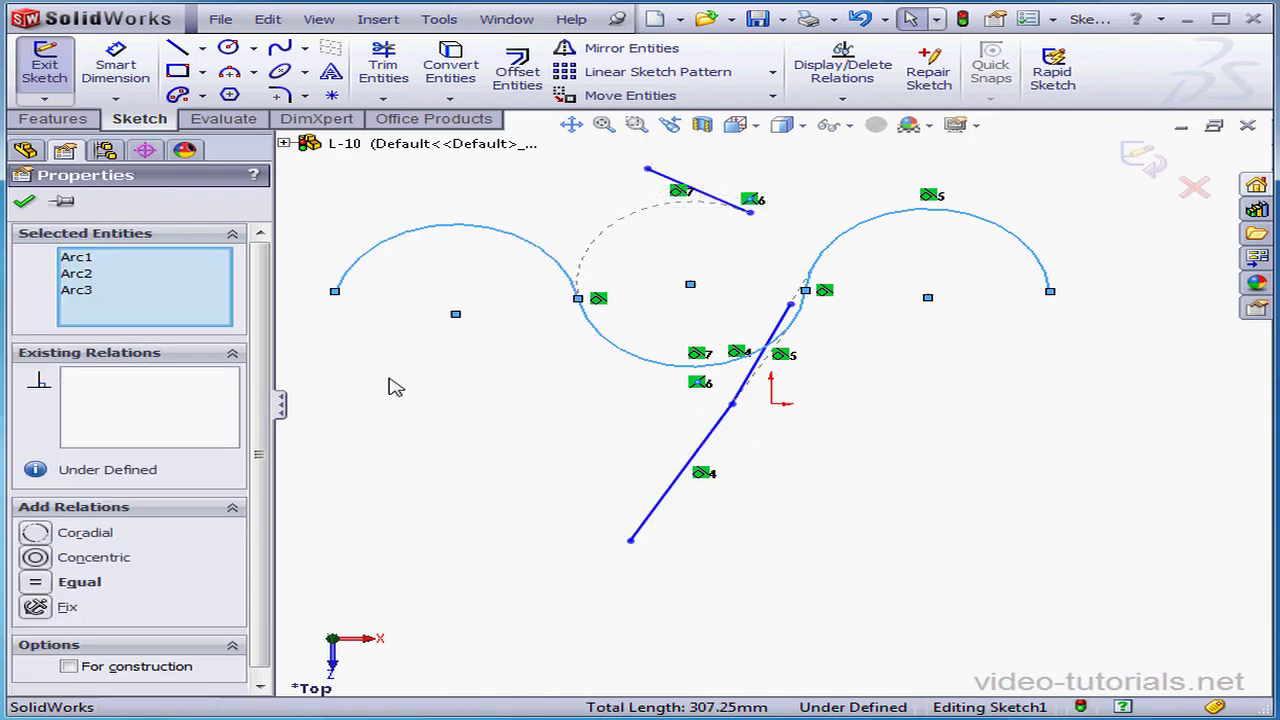
click(35, 584)
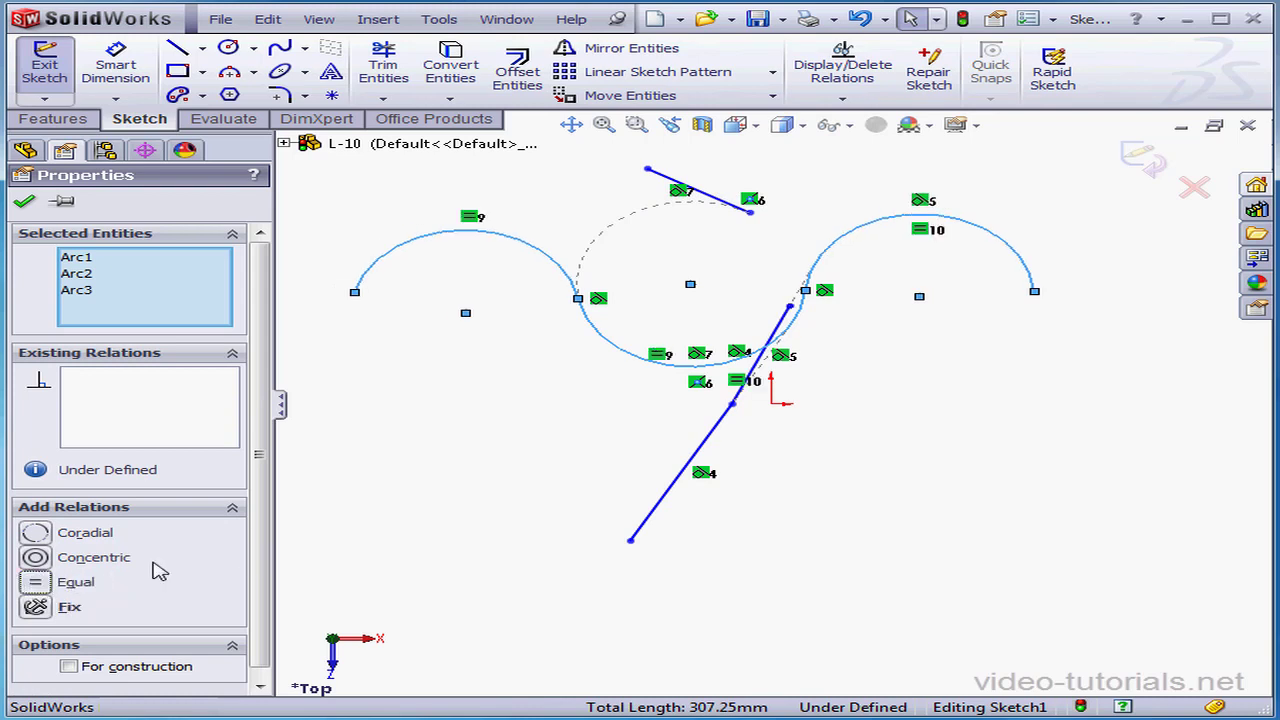
click(25, 206)
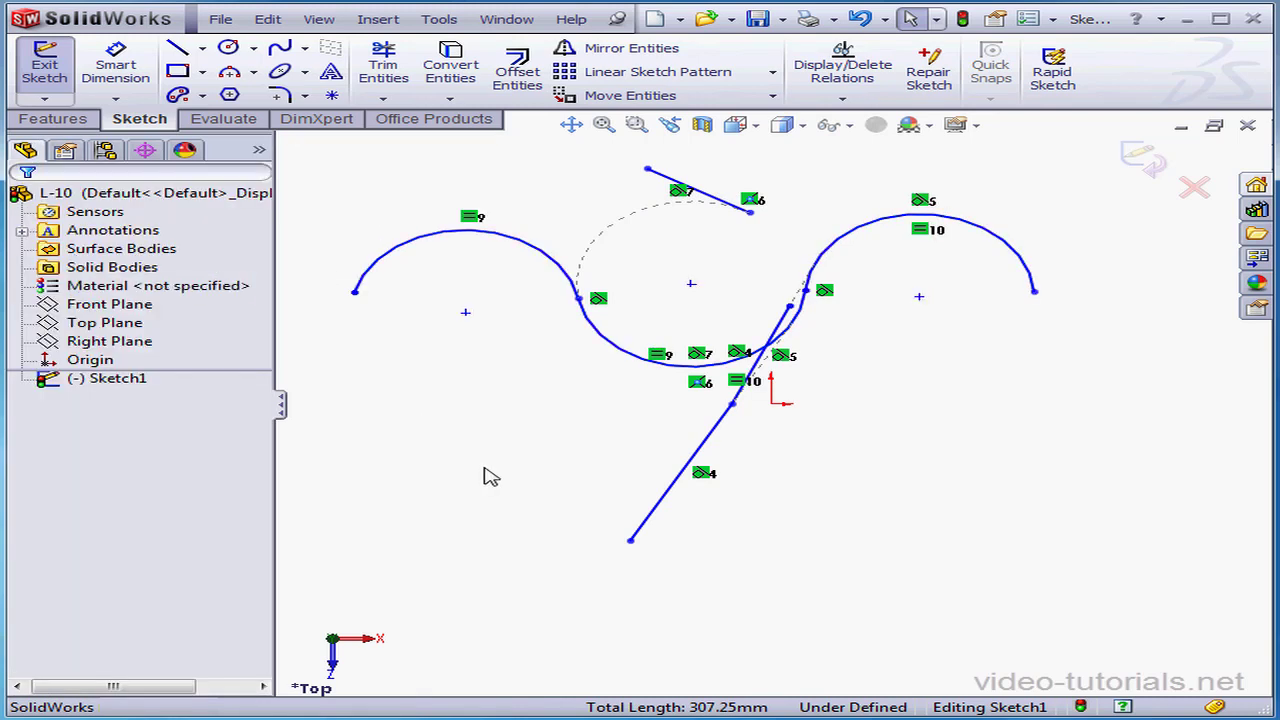